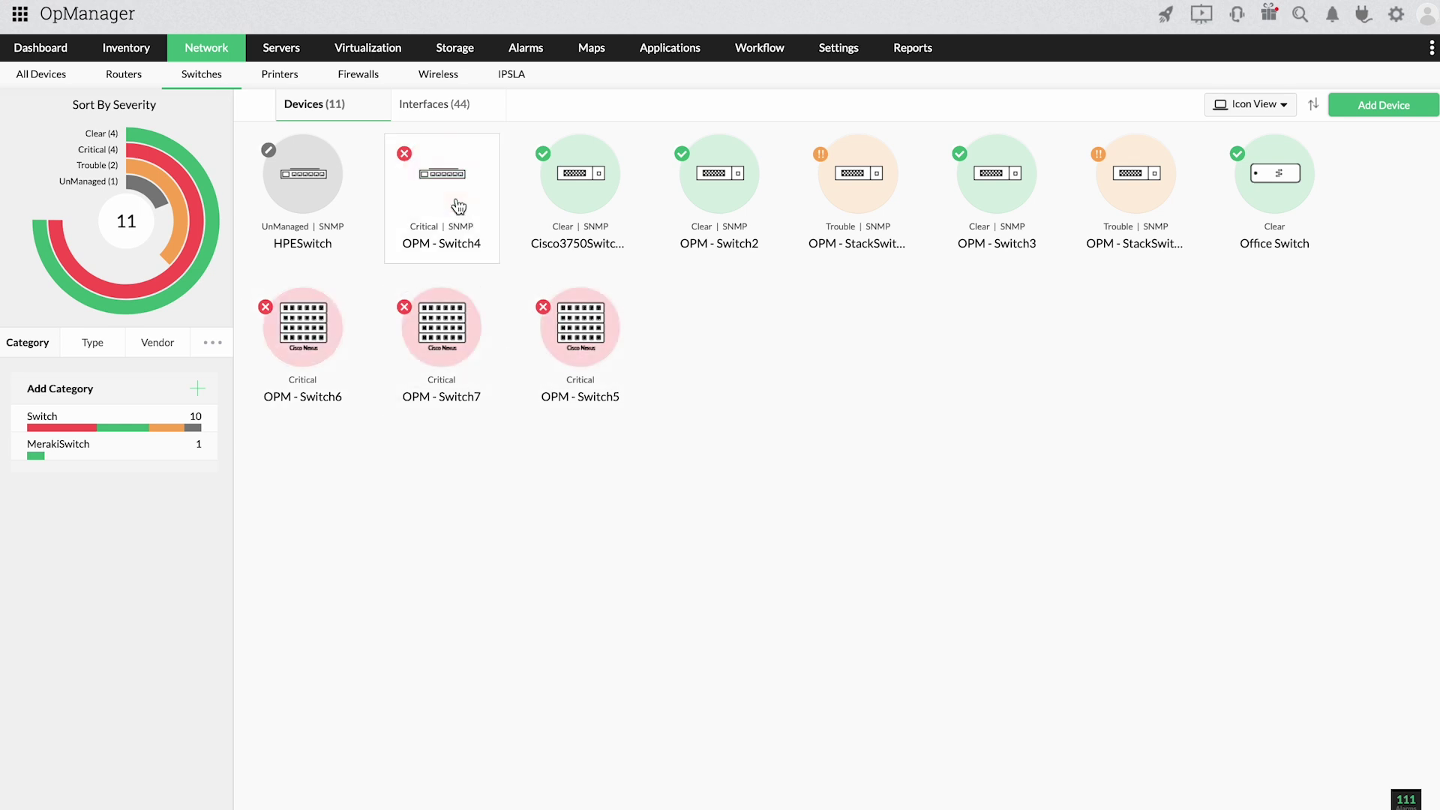
Open the OPM - Switch4 device summary from the Switches device list.
click(456, 200)
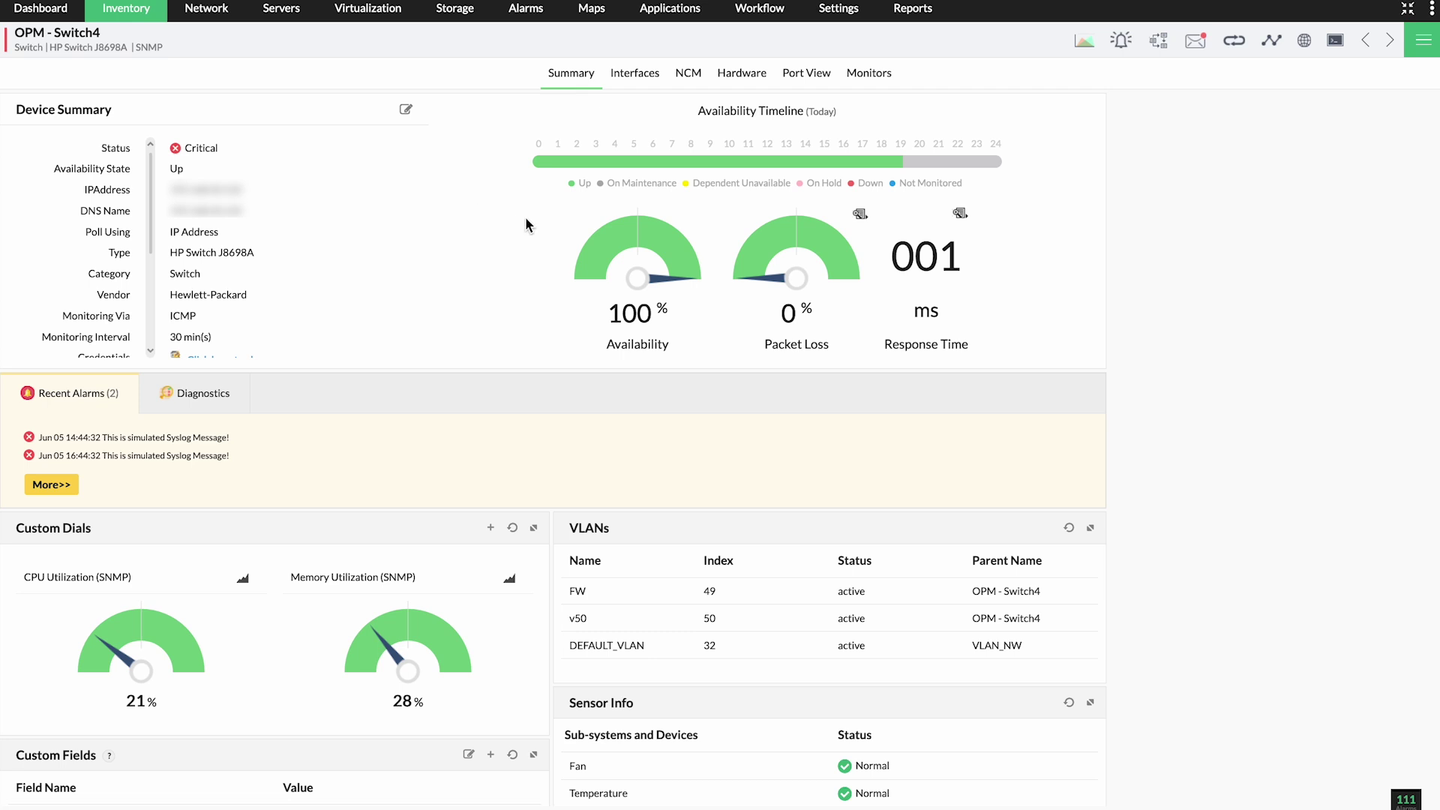
Display Switch4's performance graphs for memory, CPU utilization and packet counts.
scroll(291, 588, down, 1)
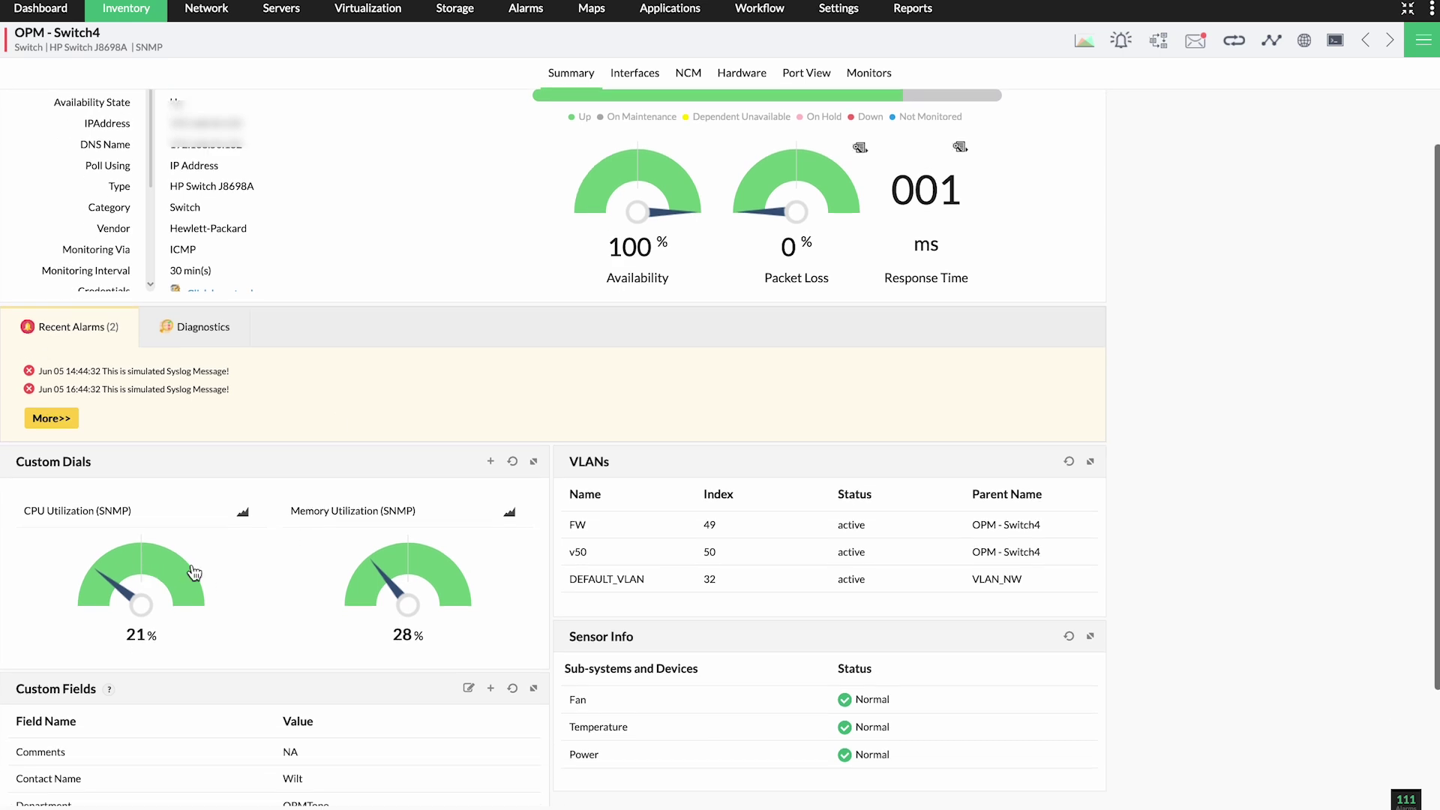
scroll(408, 578, down, 2)
scroll(408, 578, up, 4)
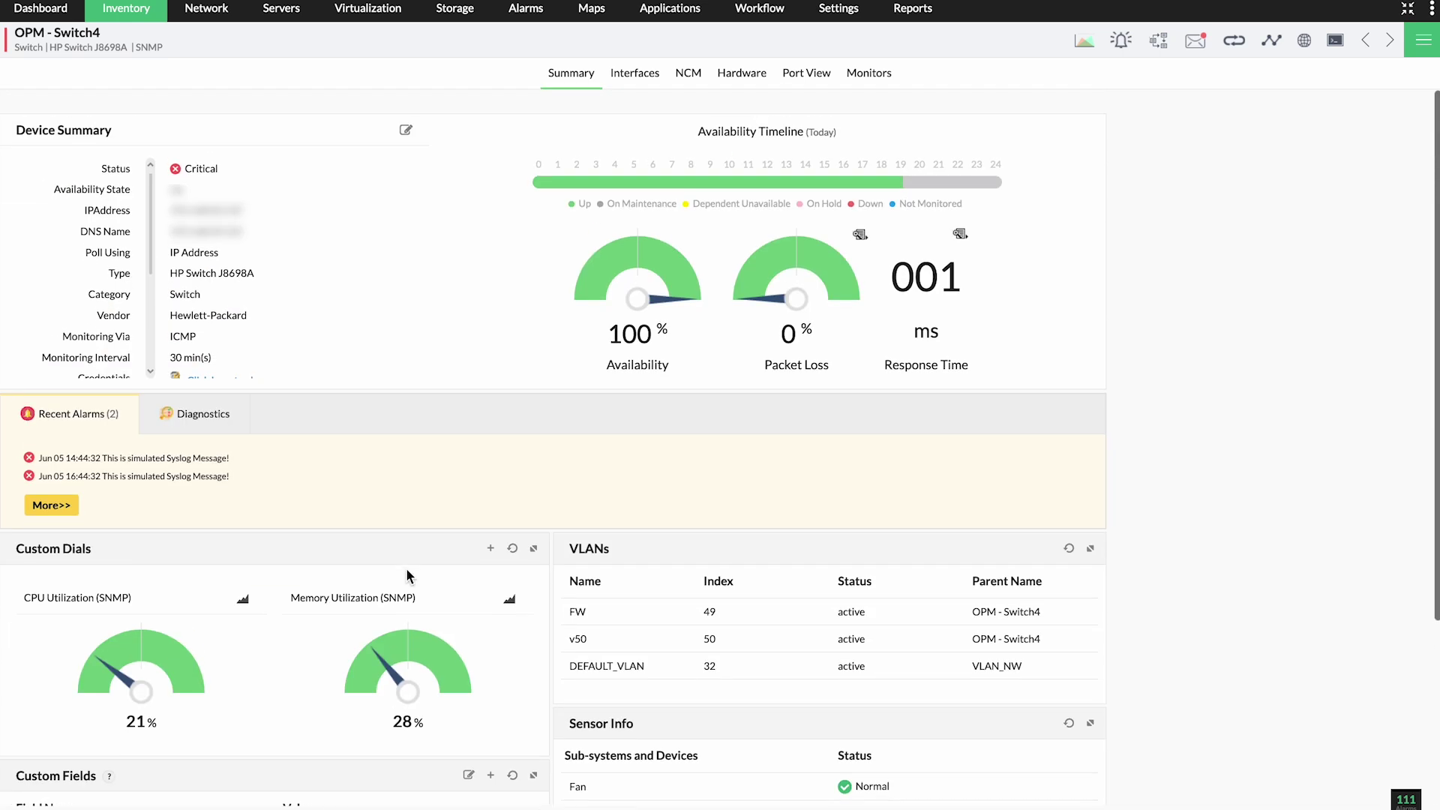
click(1084, 47)
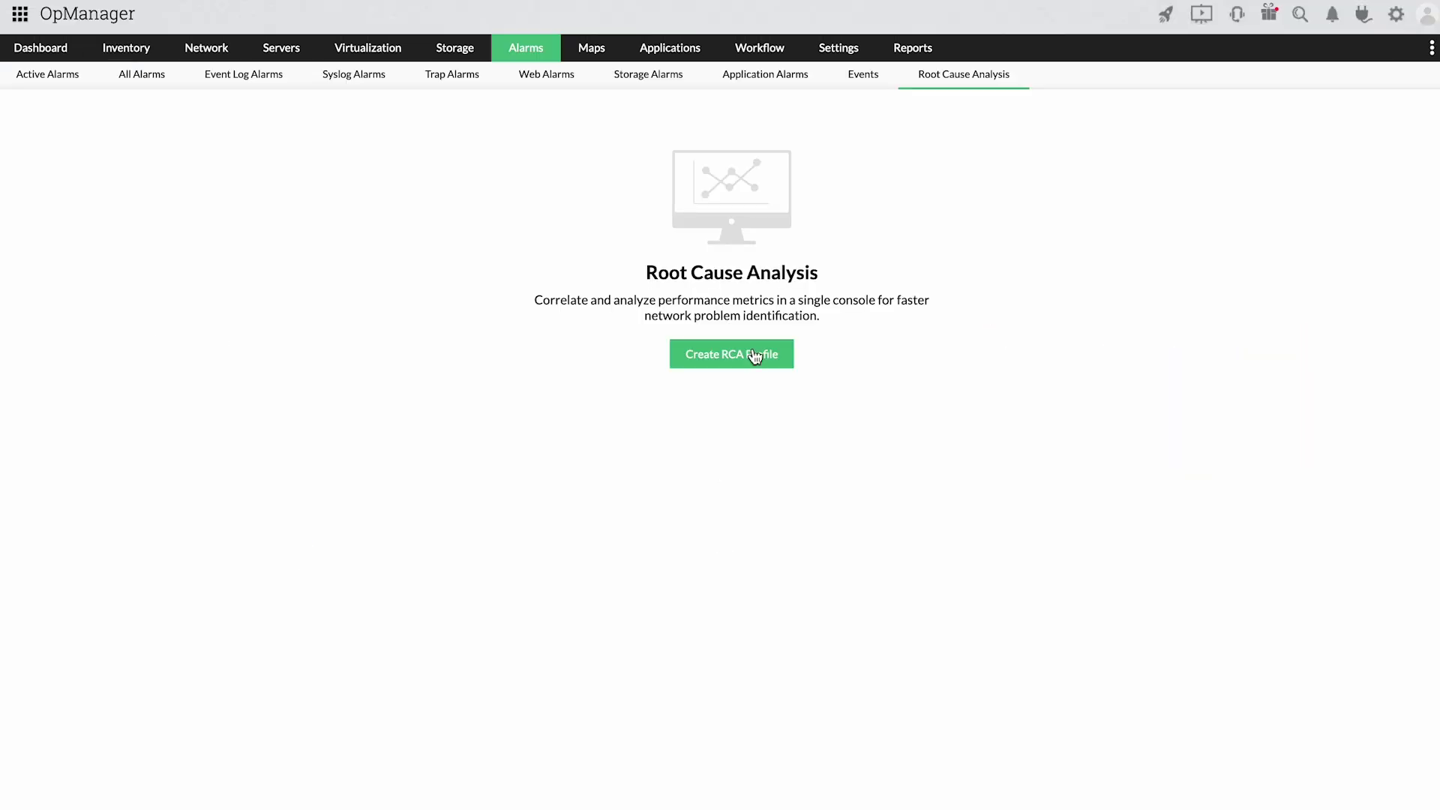
Create an RCA profile for module Devices, category Switch, with OPM - Switch4 selected.
click(754, 357)
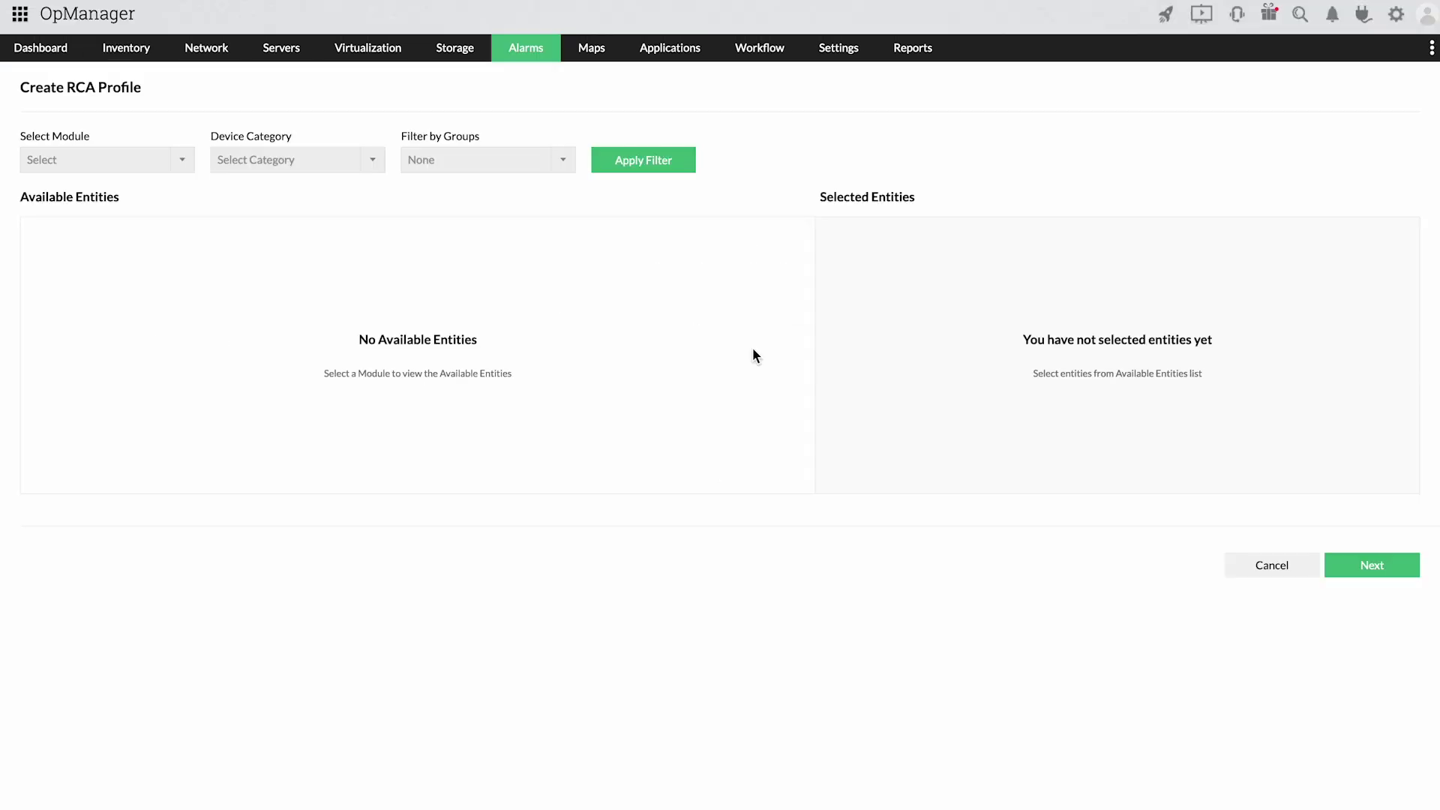
click(181, 159)
click(180, 186)
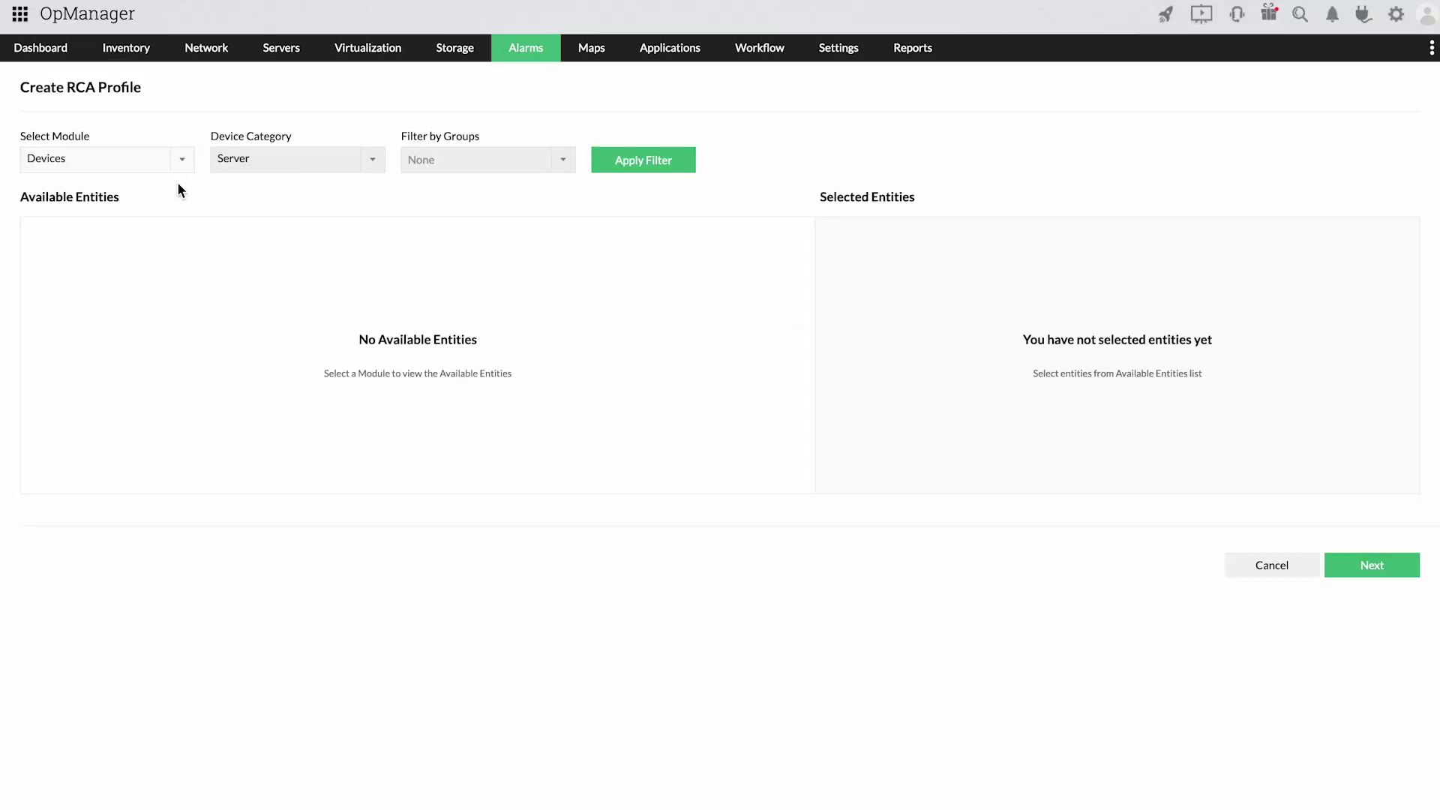
click(372, 160)
click(344, 253)
click(627, 165)
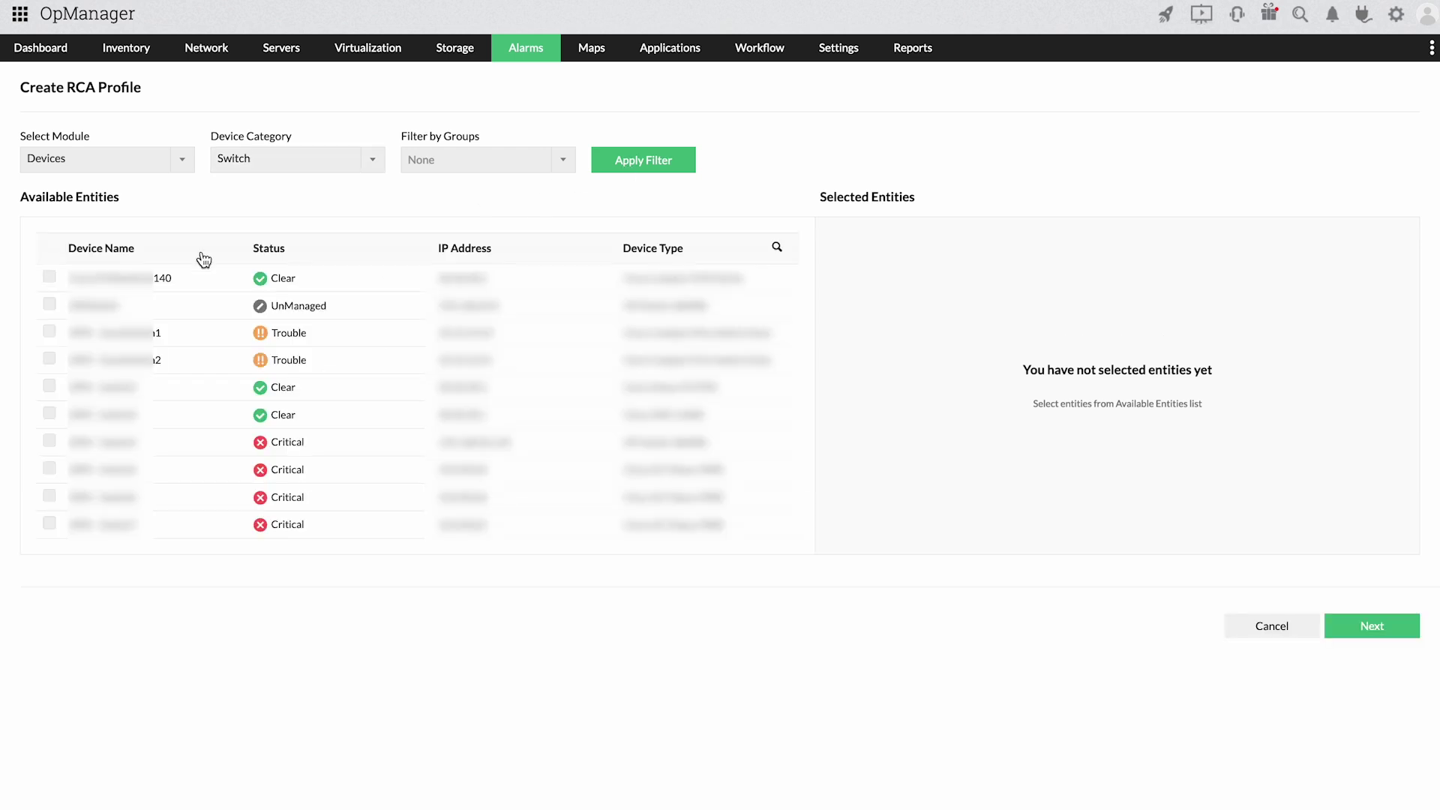
click(122, 442)
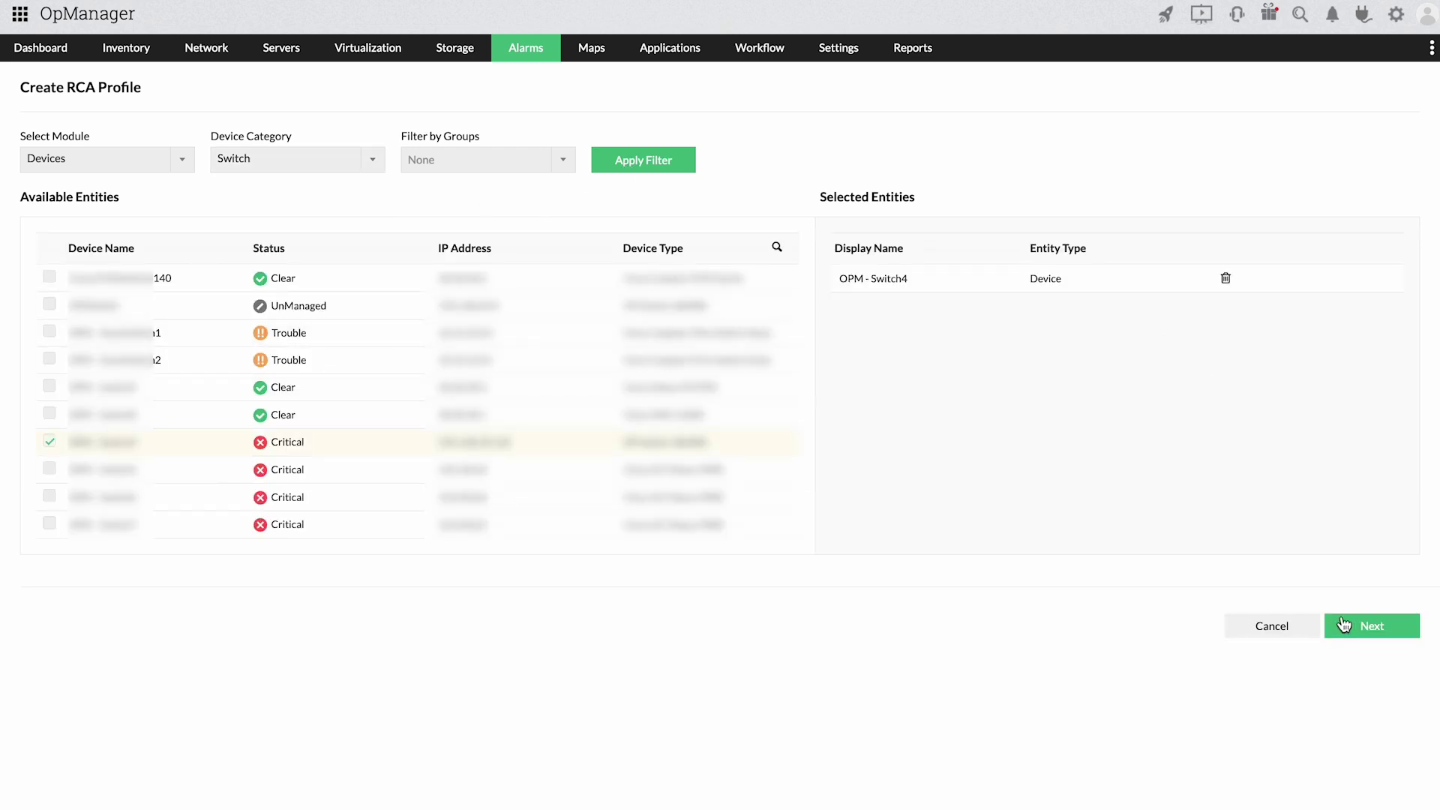
click(1343, 626)
Add the parent firewall and chart Availability, Response Time and Packet Loss together on one graph.
click(255, 214)
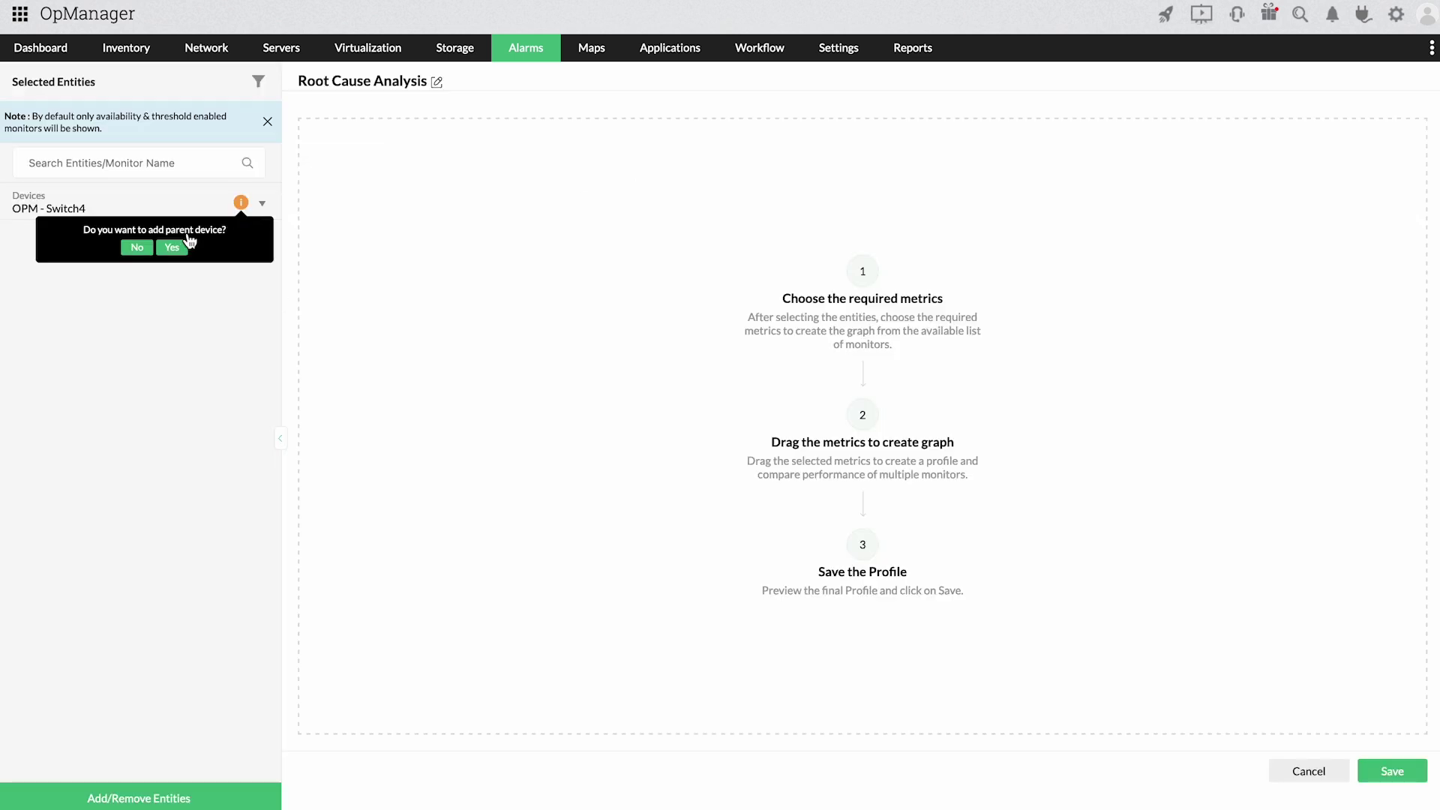
click(171, 249)
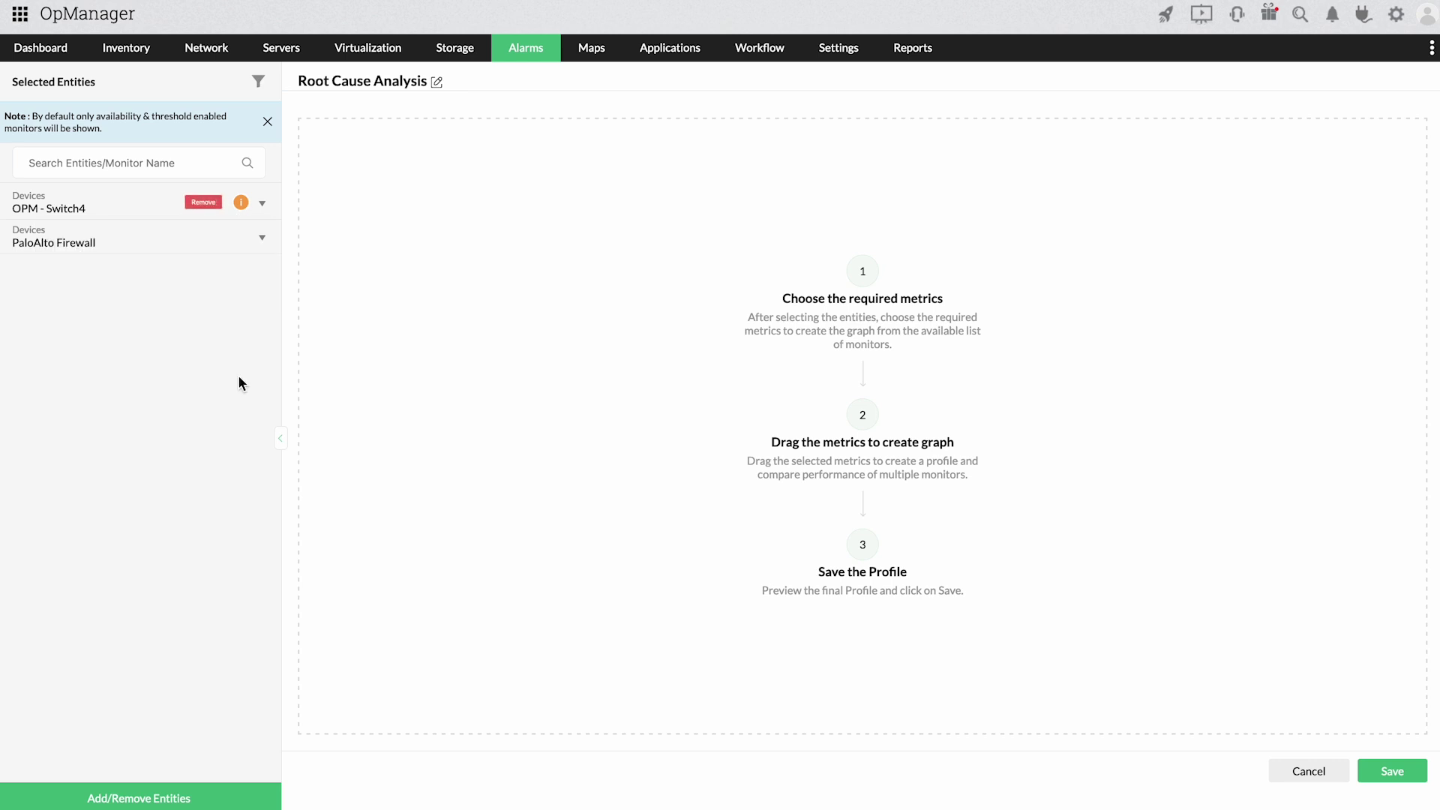
click(113, 213)
click(83, 232)
drag(96, 256, 782, 258)
drag(42, 279, 566, 262)
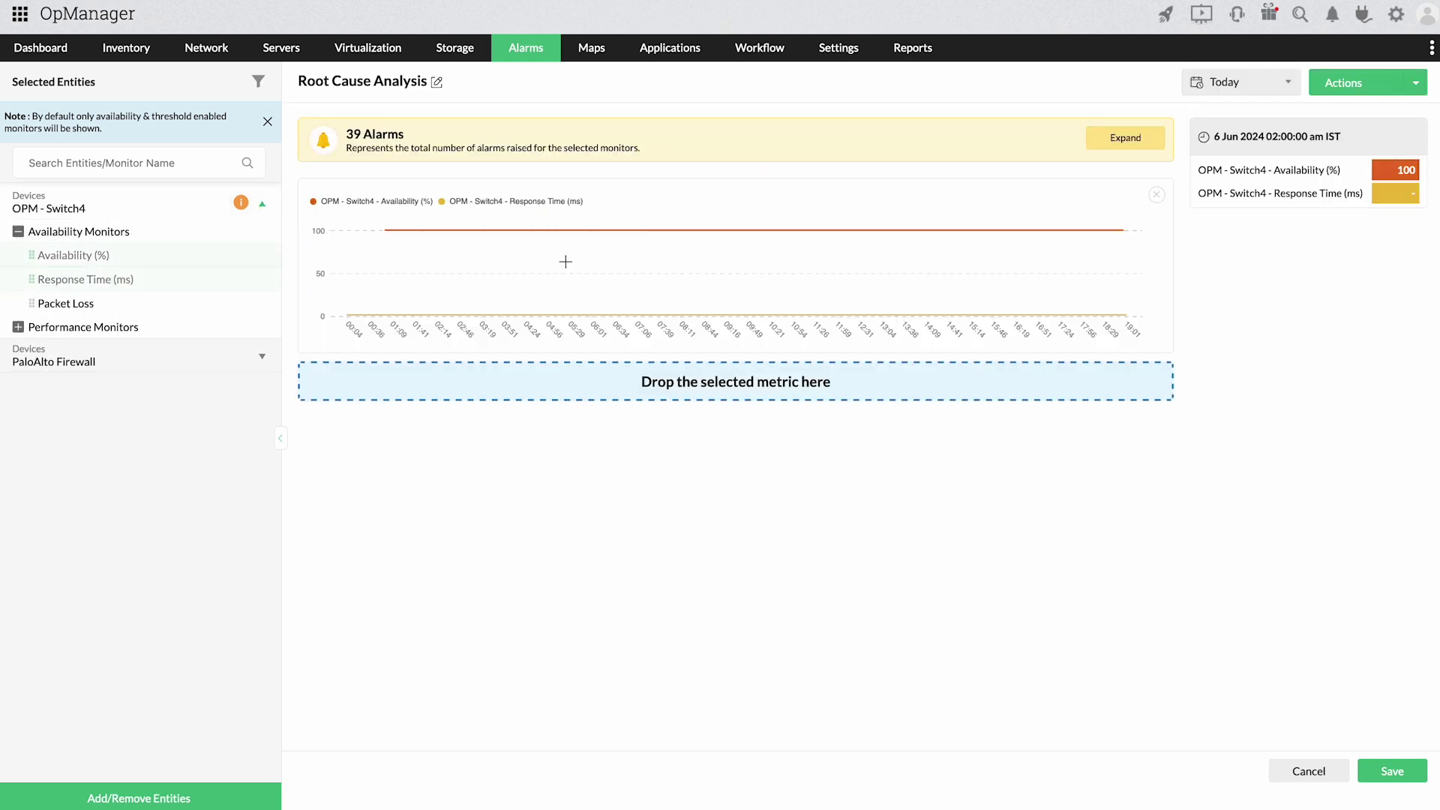
drag(77, 300, 515, 276)
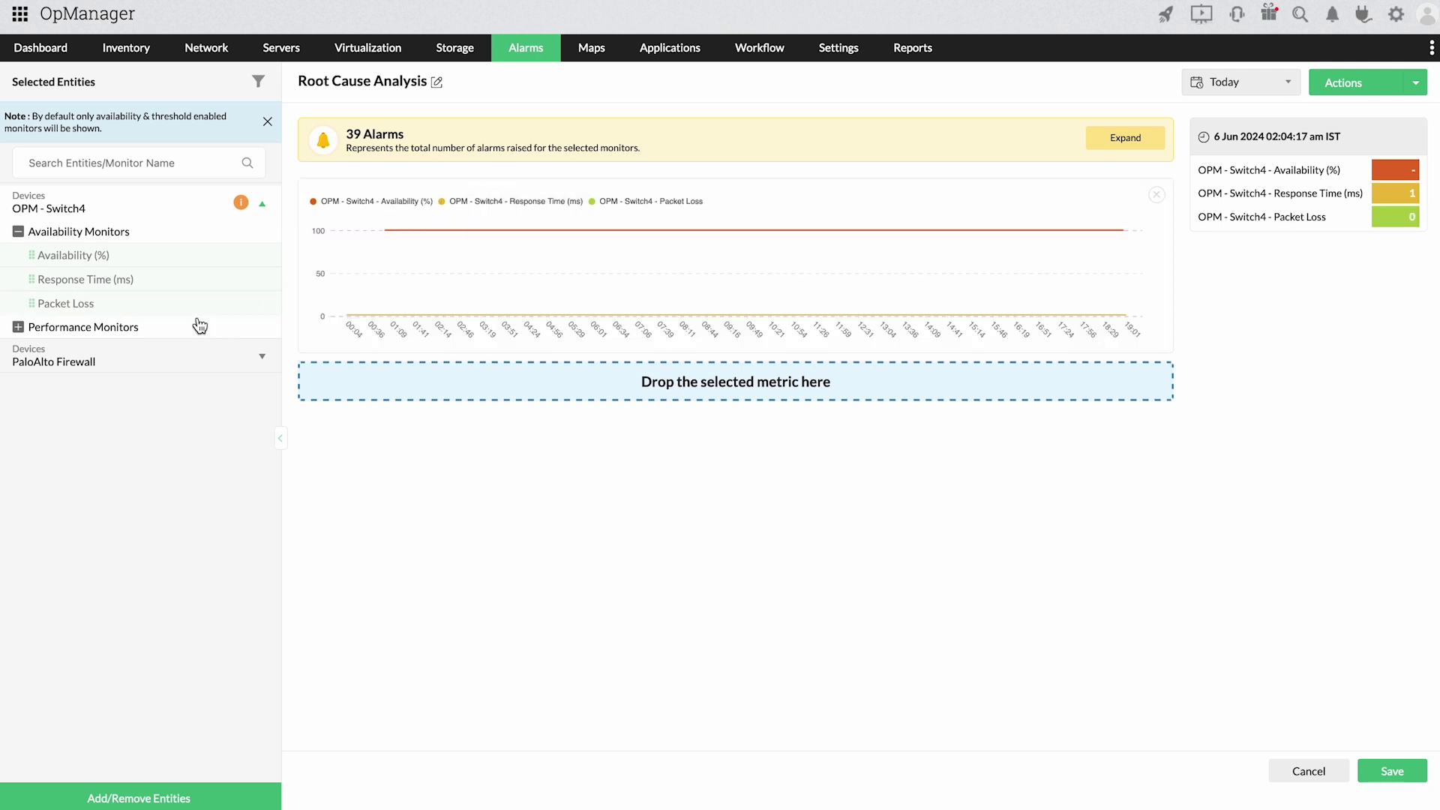
Plot CPU and Memory Utilization on a second graph and add Packets Received to the first.
click(124, 332)
drag(112, 349, 530, 390)
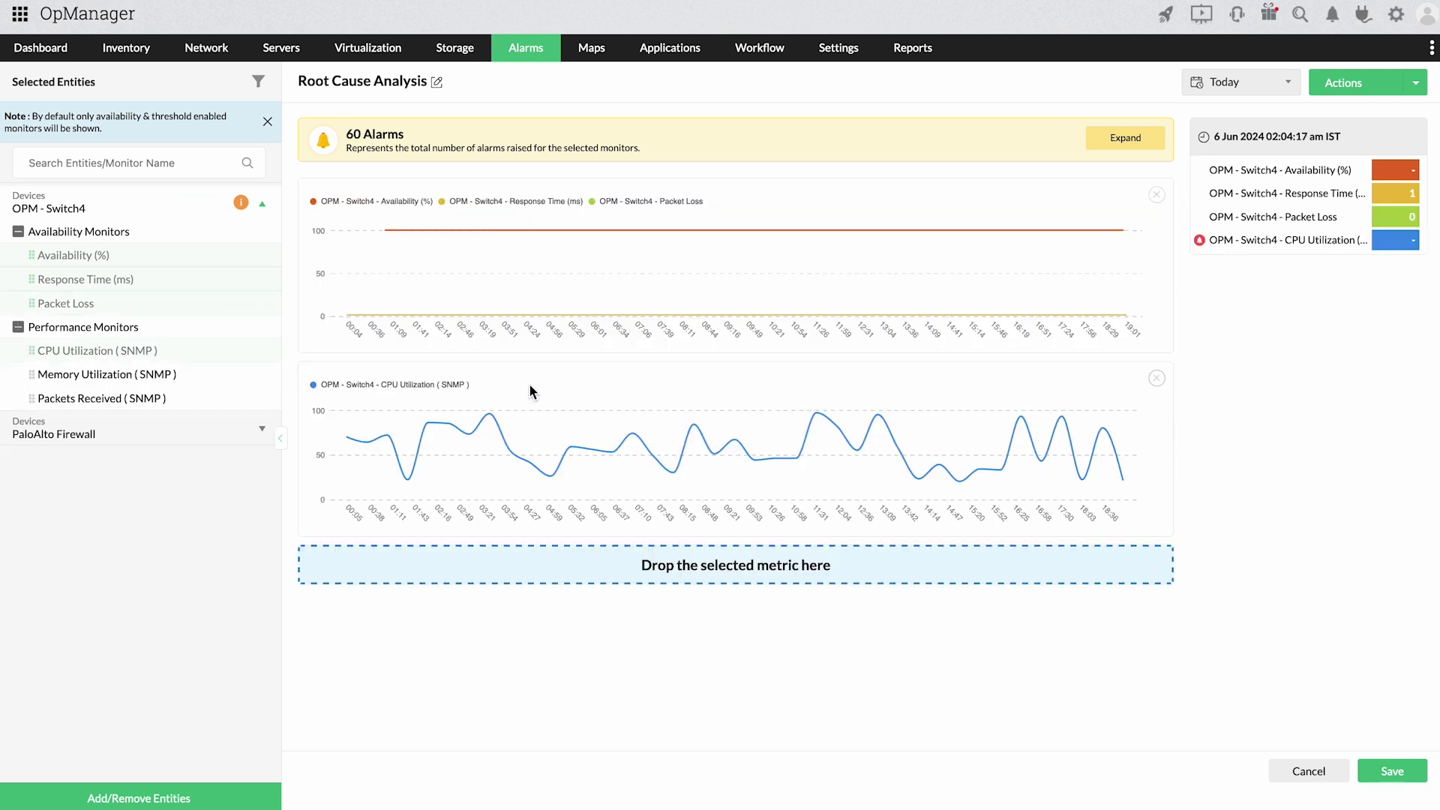
drag(140, 375, 550, 459)
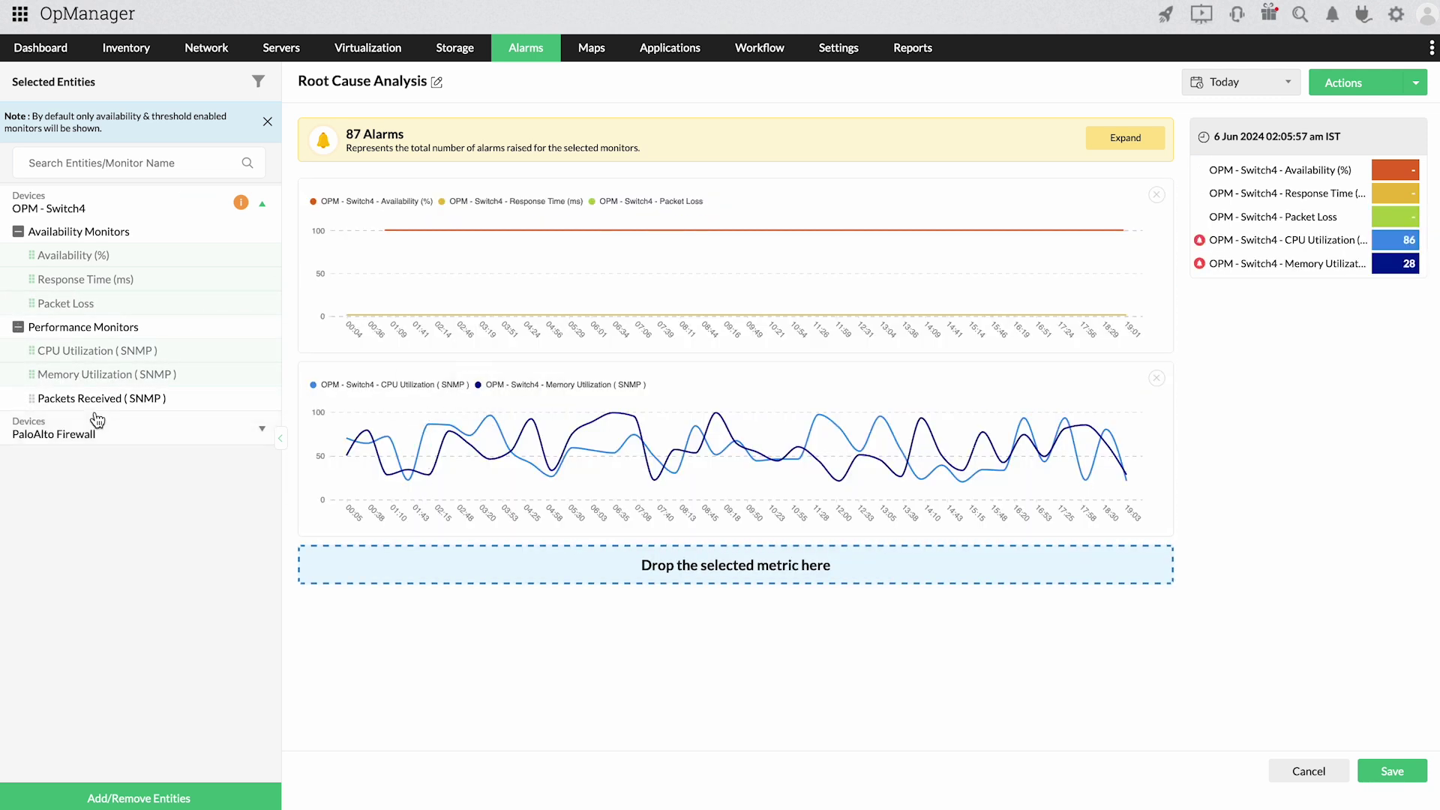
drag(94, 398, 677, 267)
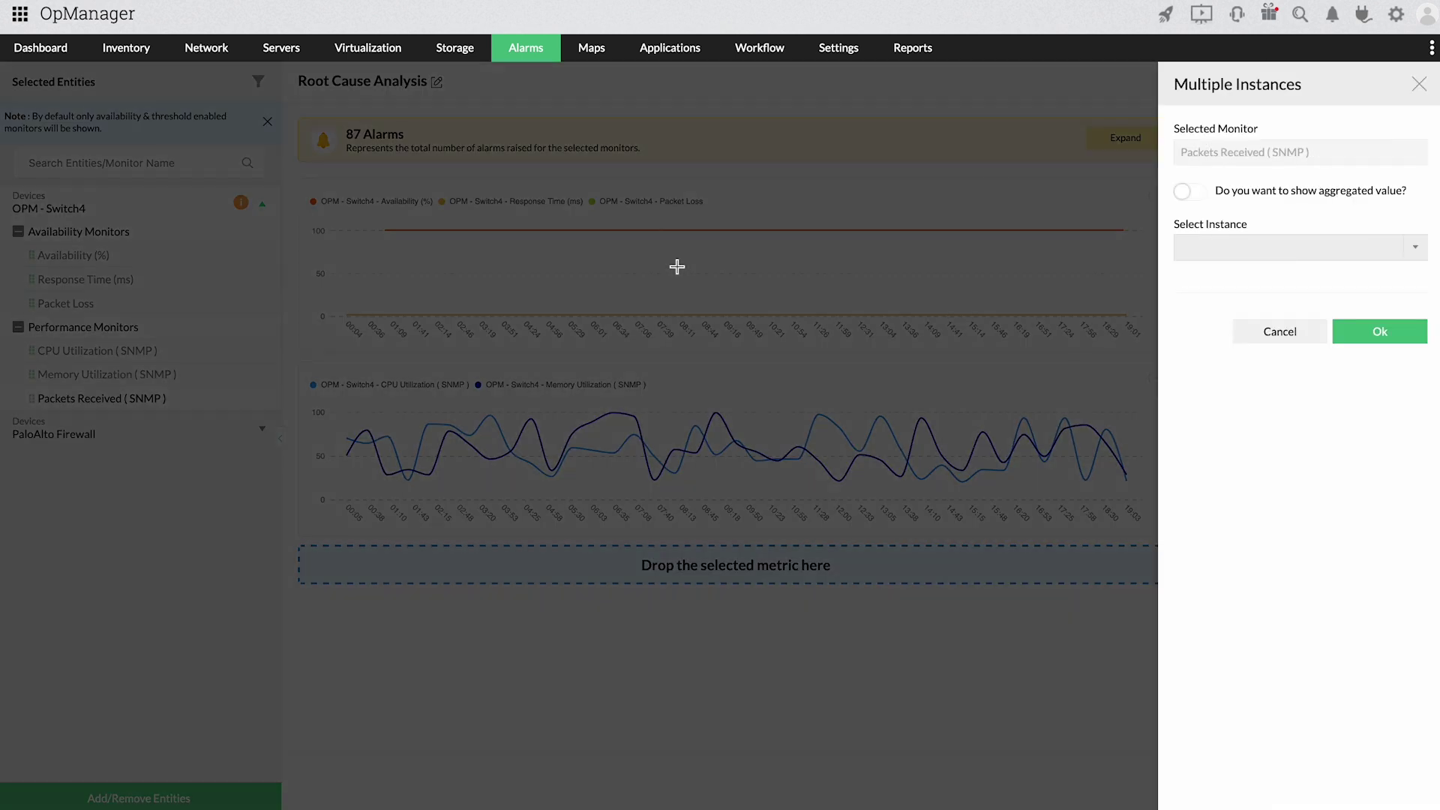
Confirm Packets Received, then add an Add Alarm Note step after DNS Lookup with 'DNS lookup failed!'.
click(1379, 332)
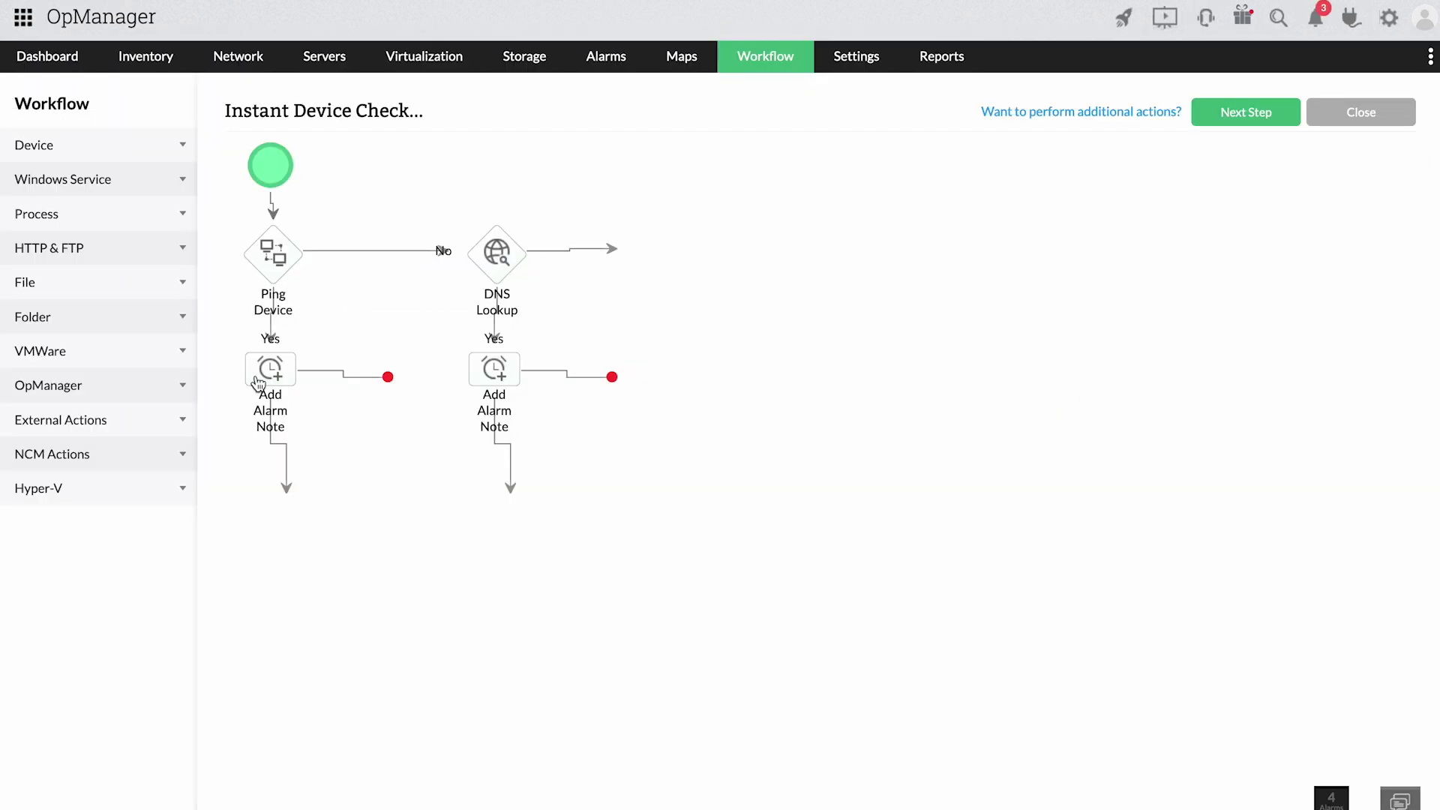
click(177, 386)
drag(116, 498, 727, 264)
click(730, 327)
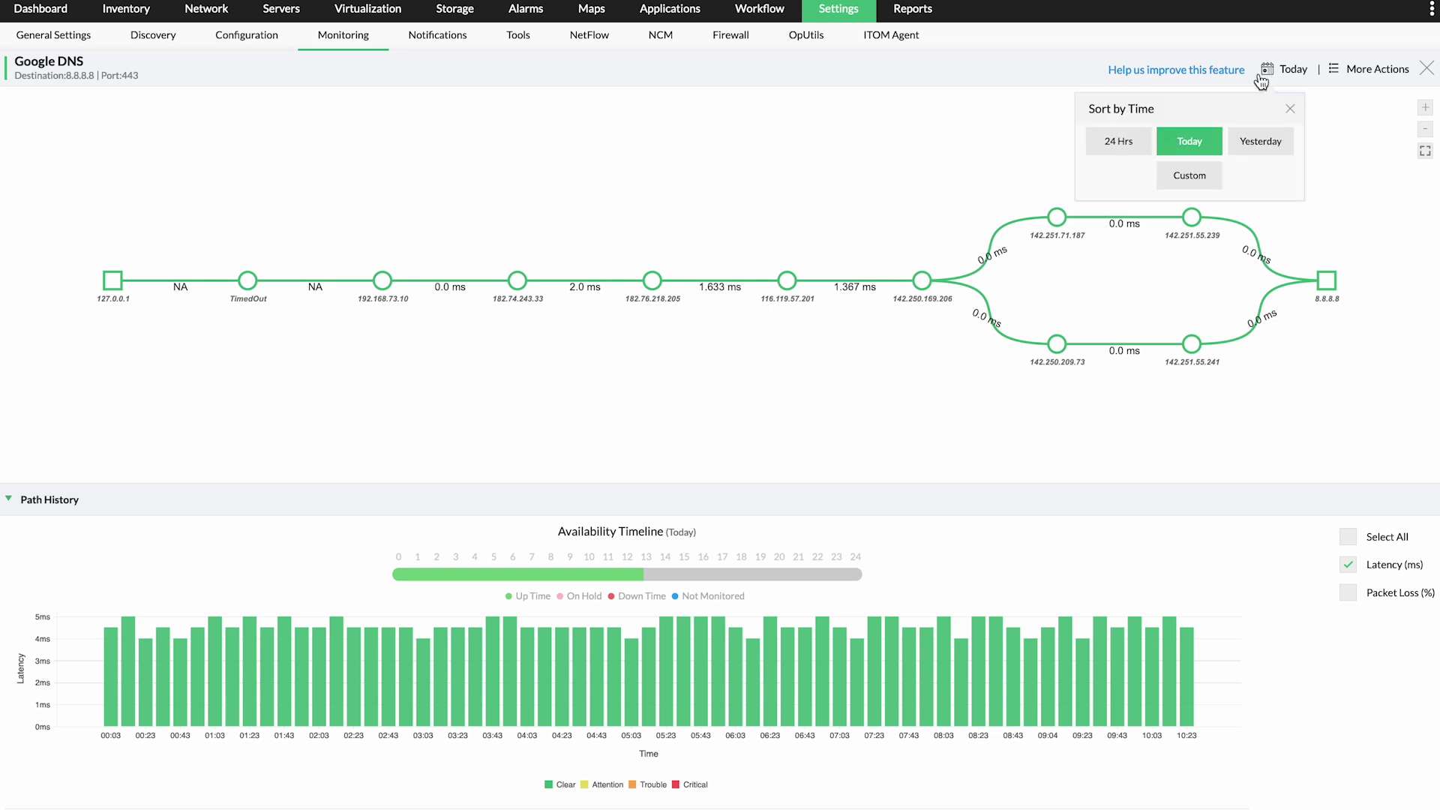
Show yesterday's Google DNS path with packet loss charted, loading the 20:43 route snapshot.
click(1260, 149)
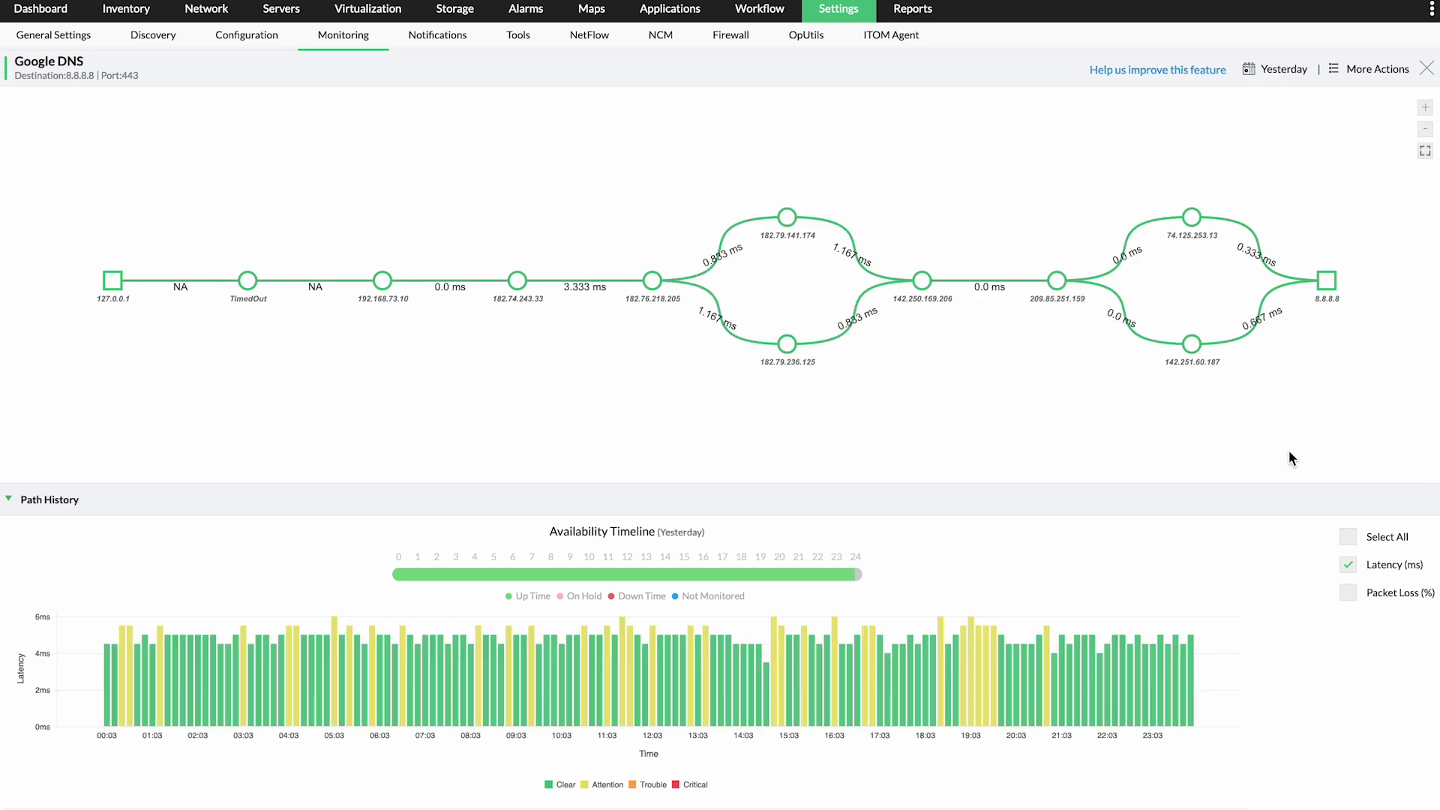
click(1348, 594)
scroll(1168, 624, down, 3)
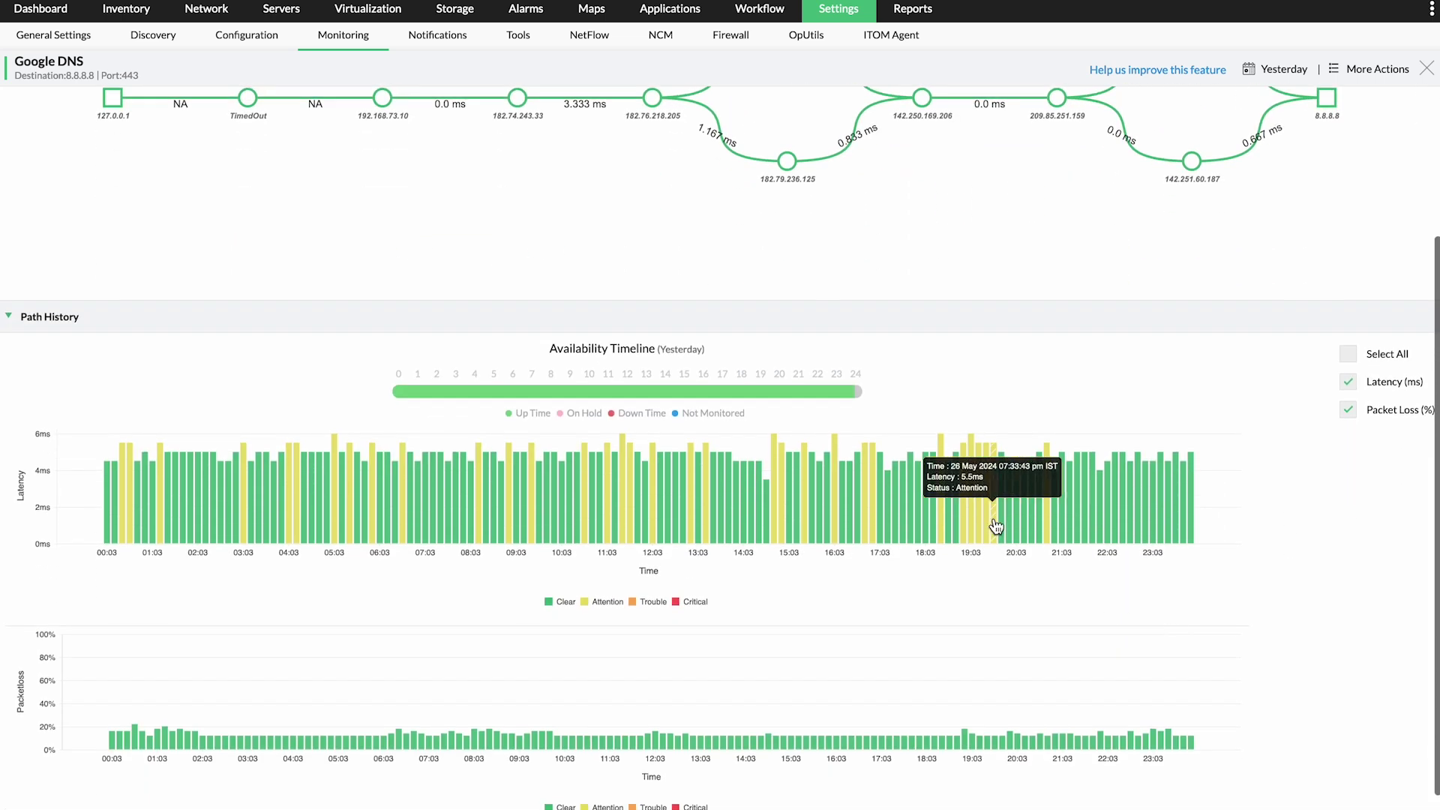
click(1049, 520)
scroll(1044, 518, up, 5)
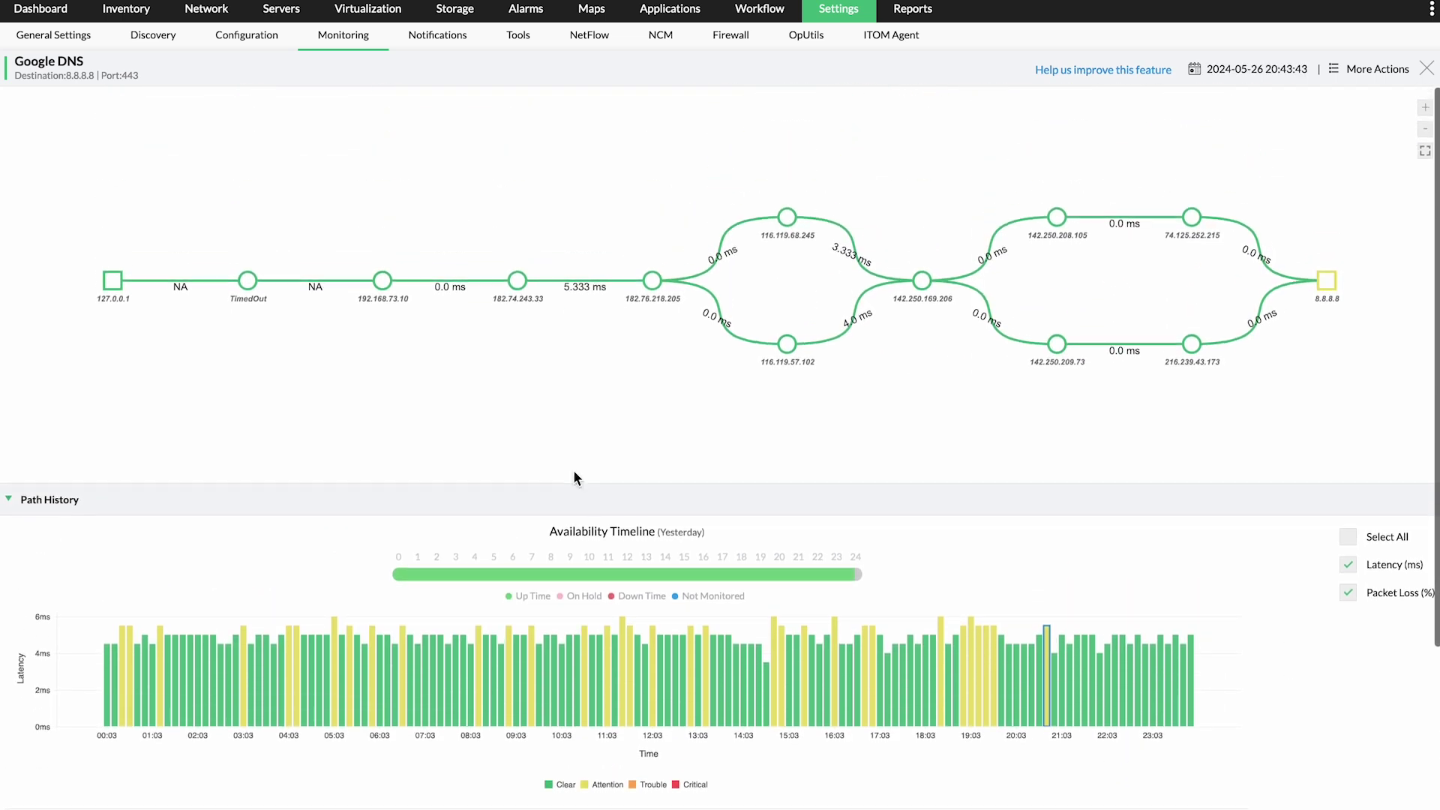
mouse_move(1325, 285)
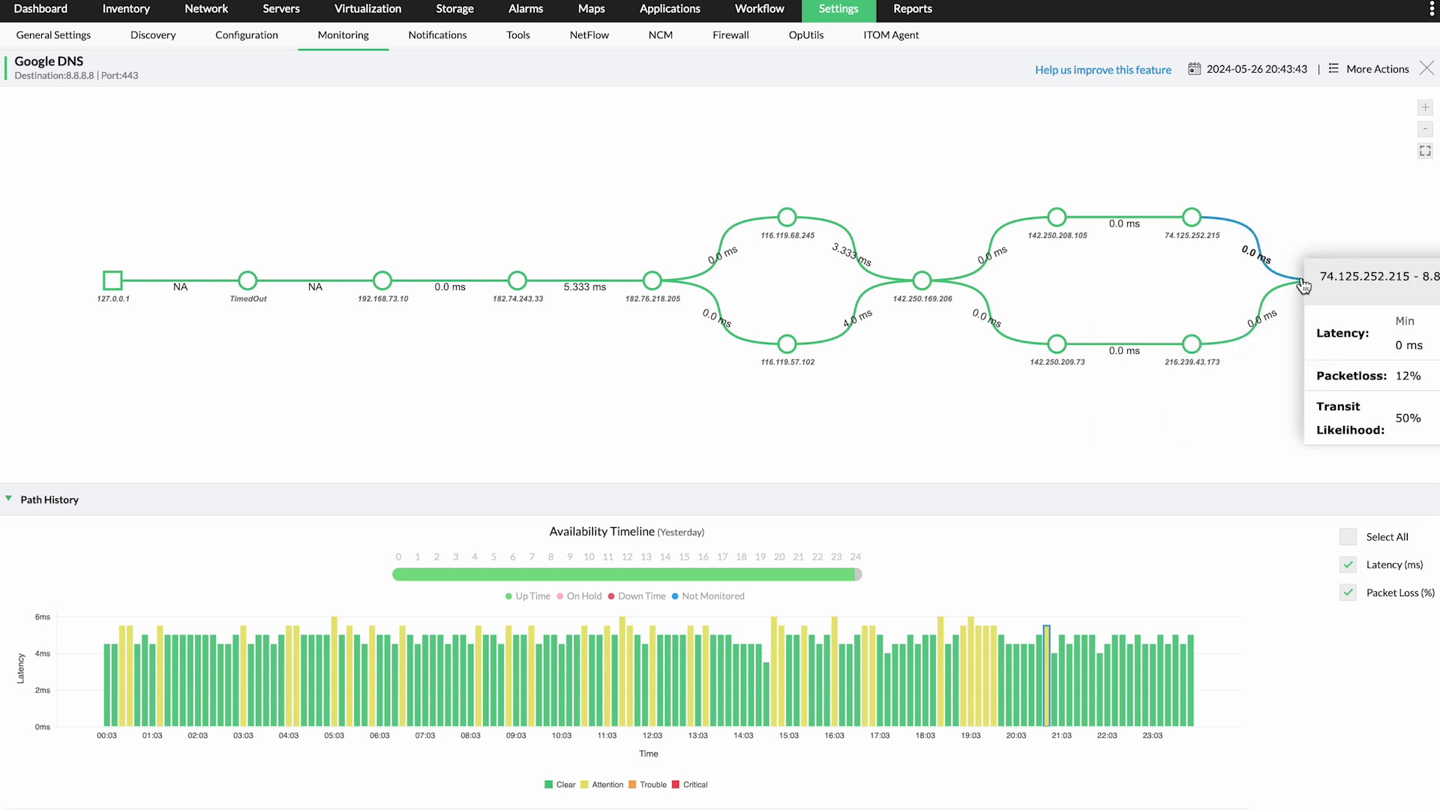
mouse_move(1267, 306)
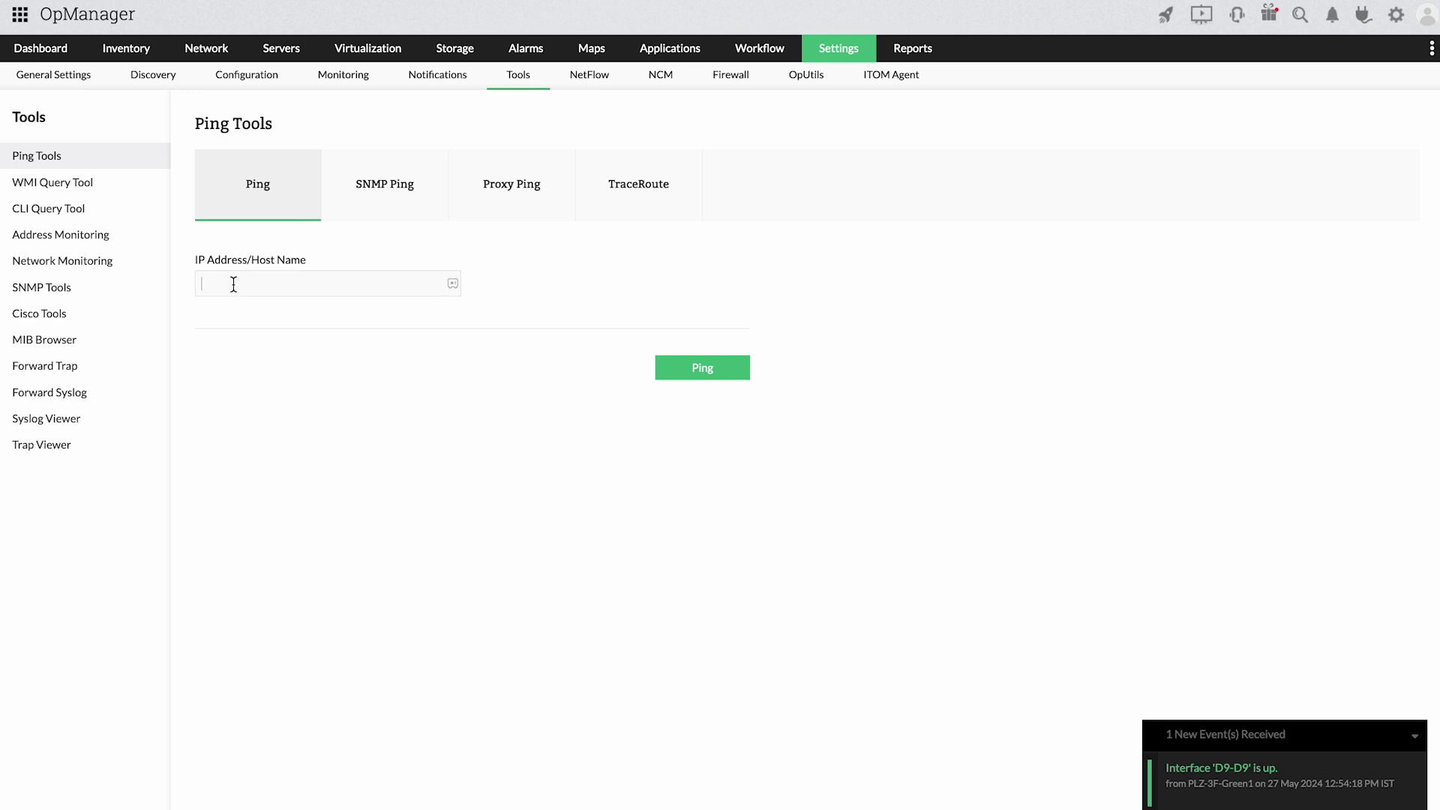
Ping 8.8.8.8 and review its statistics: one packet sent and received, 0% loss, round trip times.
click(686, 375)
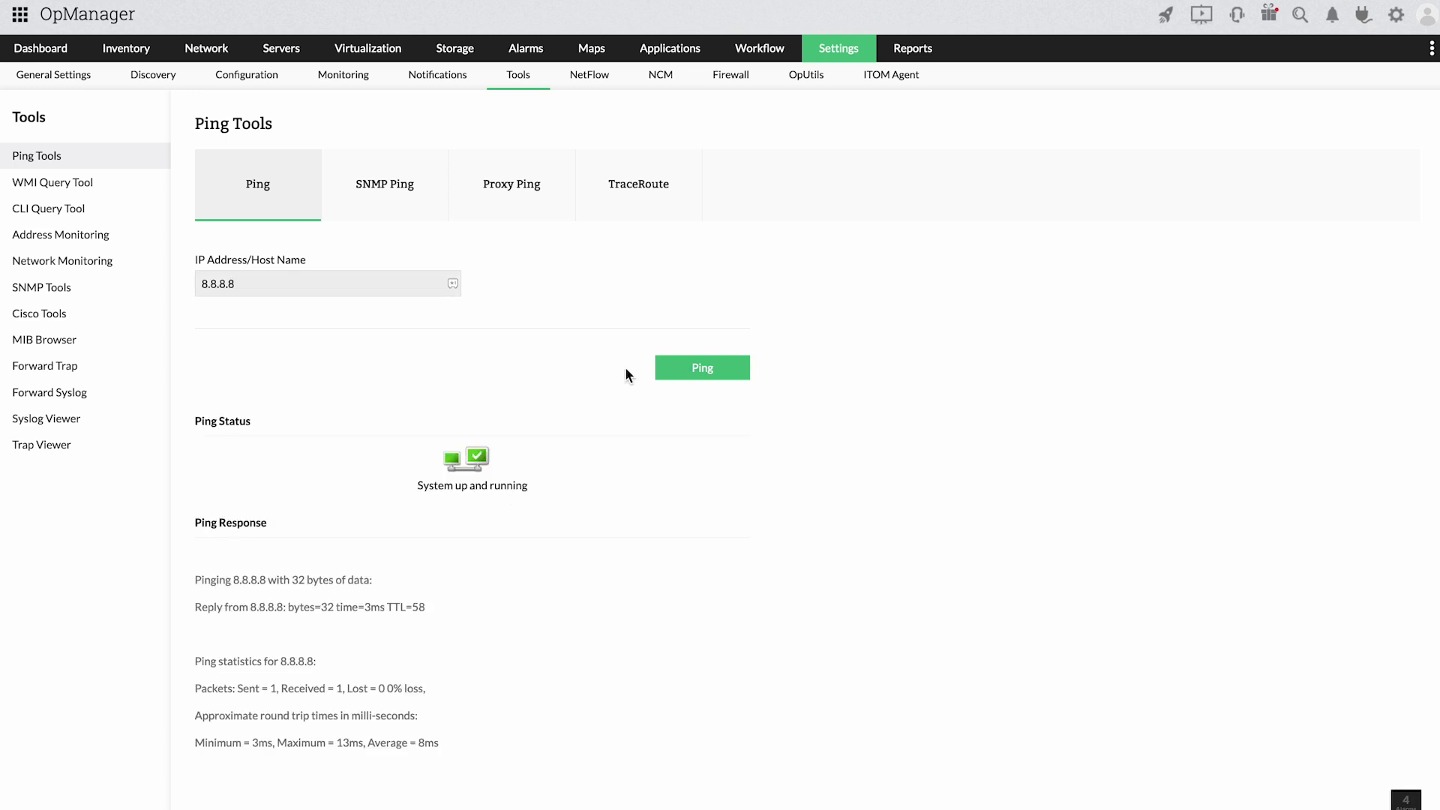
scroll(523, 500, down, 3)
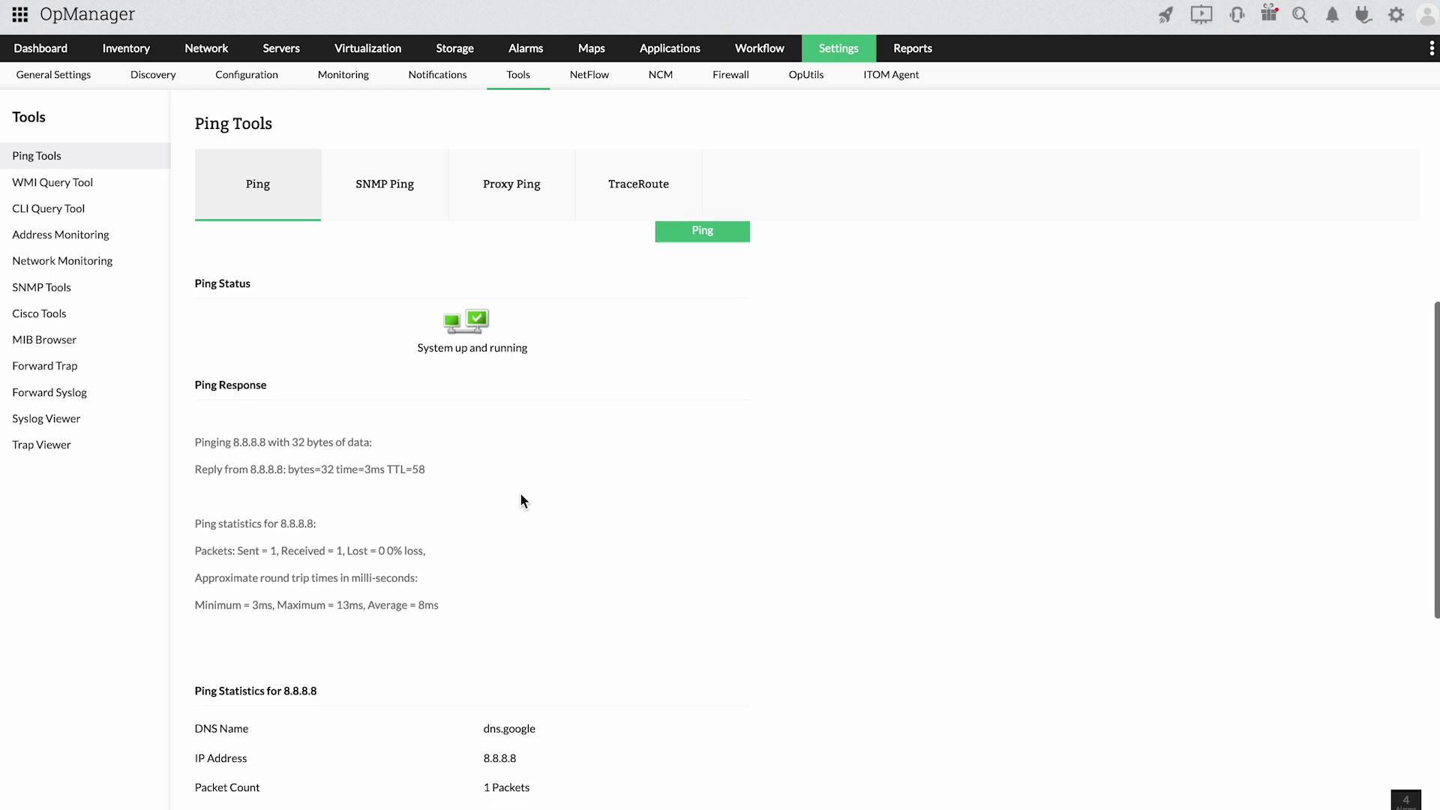
scroll(522, 495, down, 3)
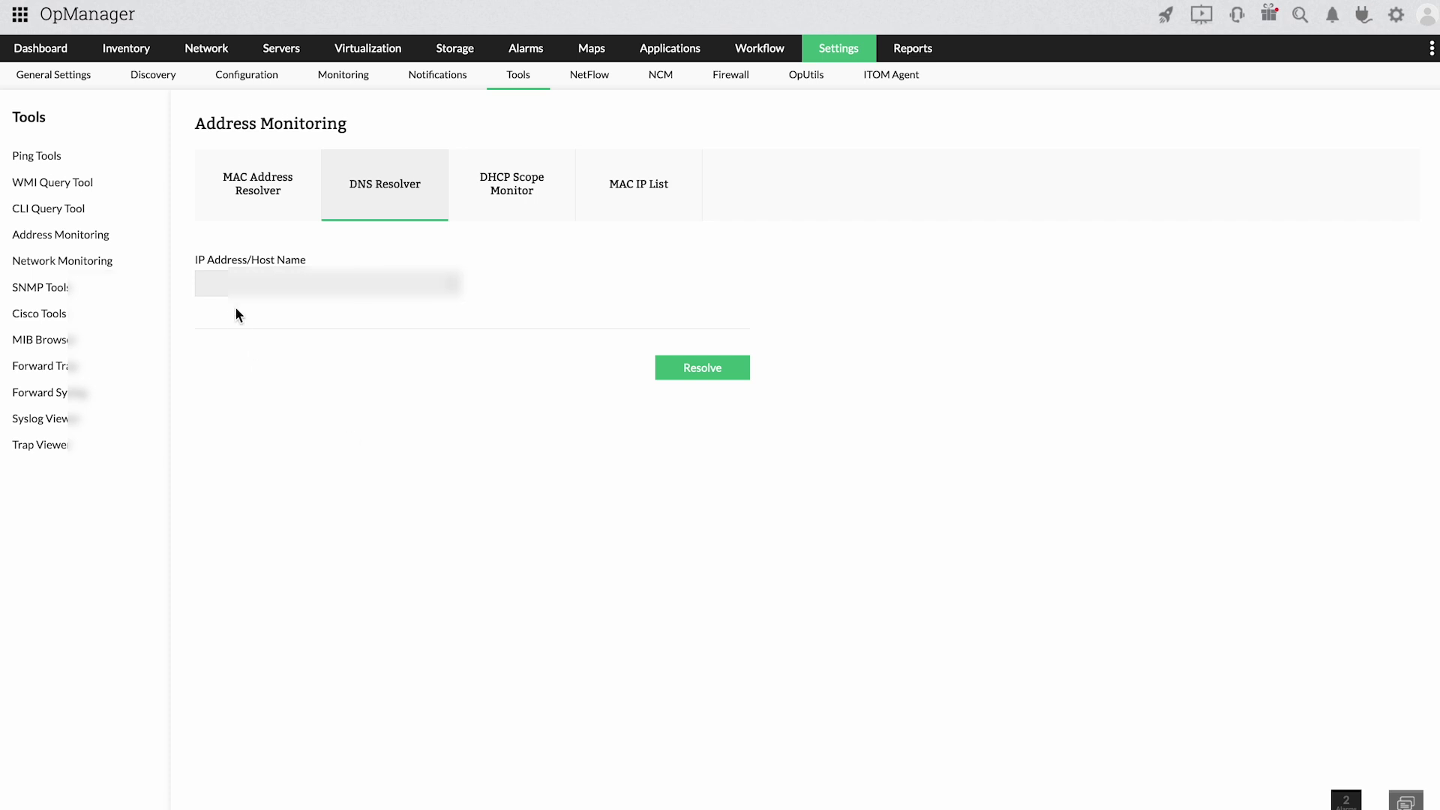
Resolve the IP to OPM-DomainController2, then browse MAC to IP, DHCP Scope Monitor and MAC IP List.
click(679, 370)
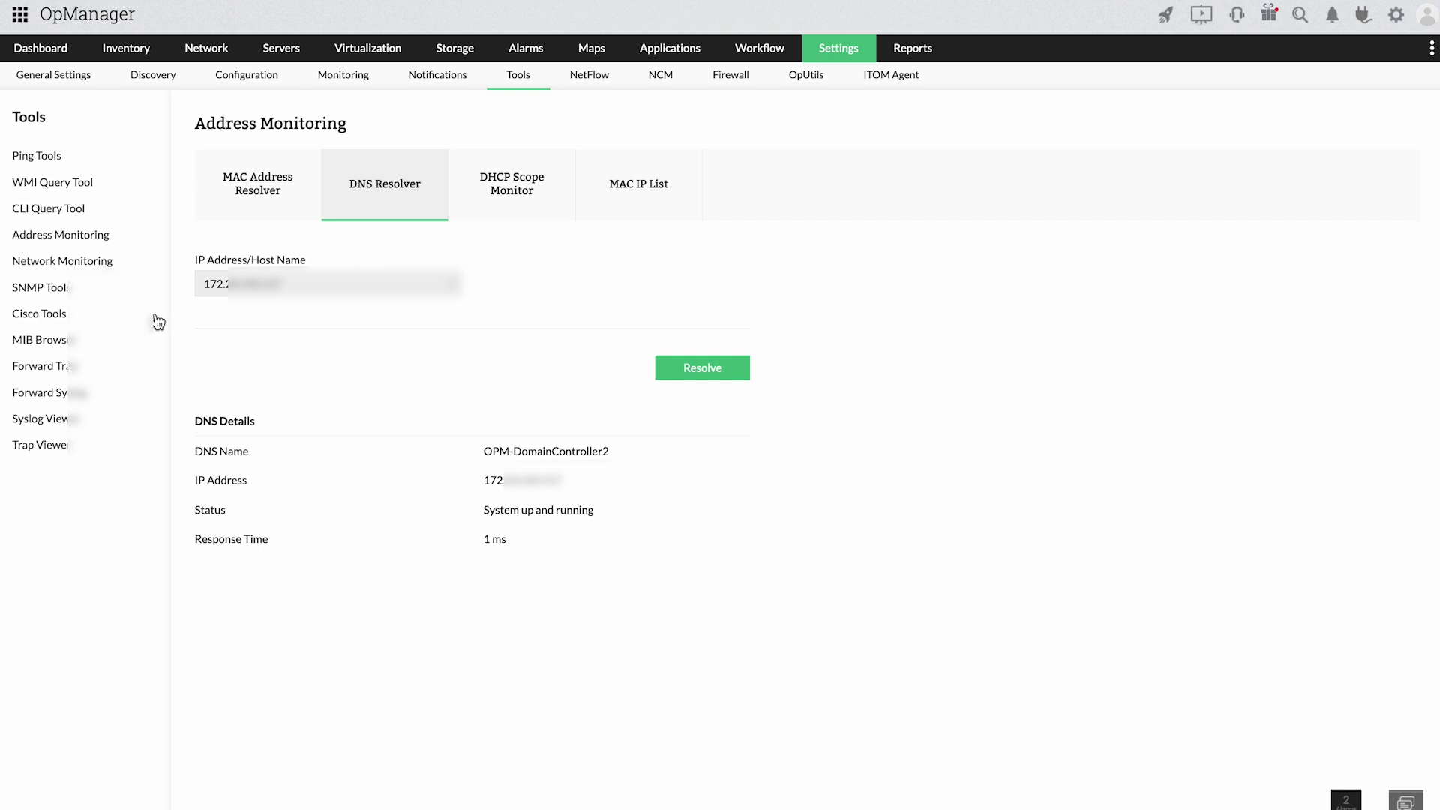
click(261, 207)
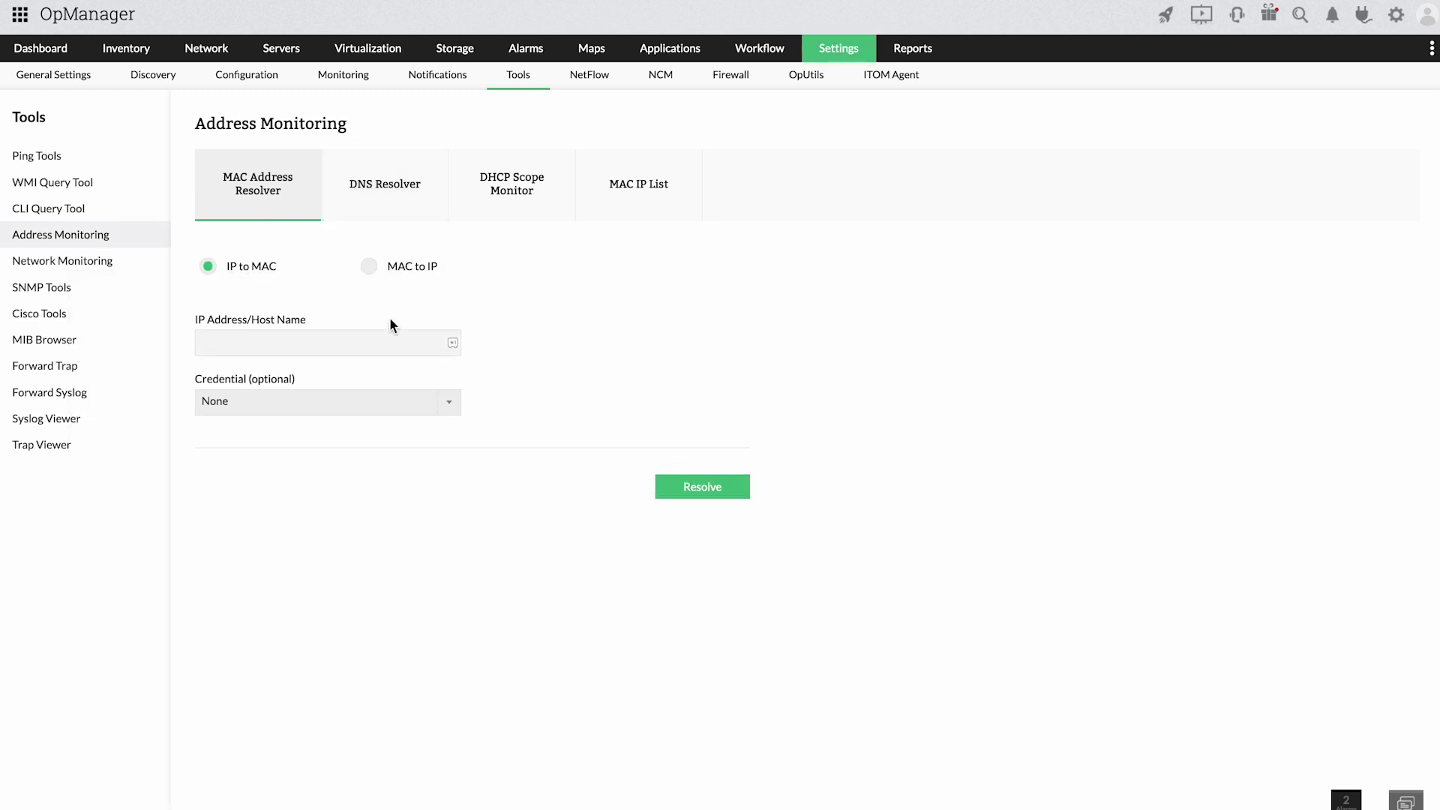
click(370, 267)
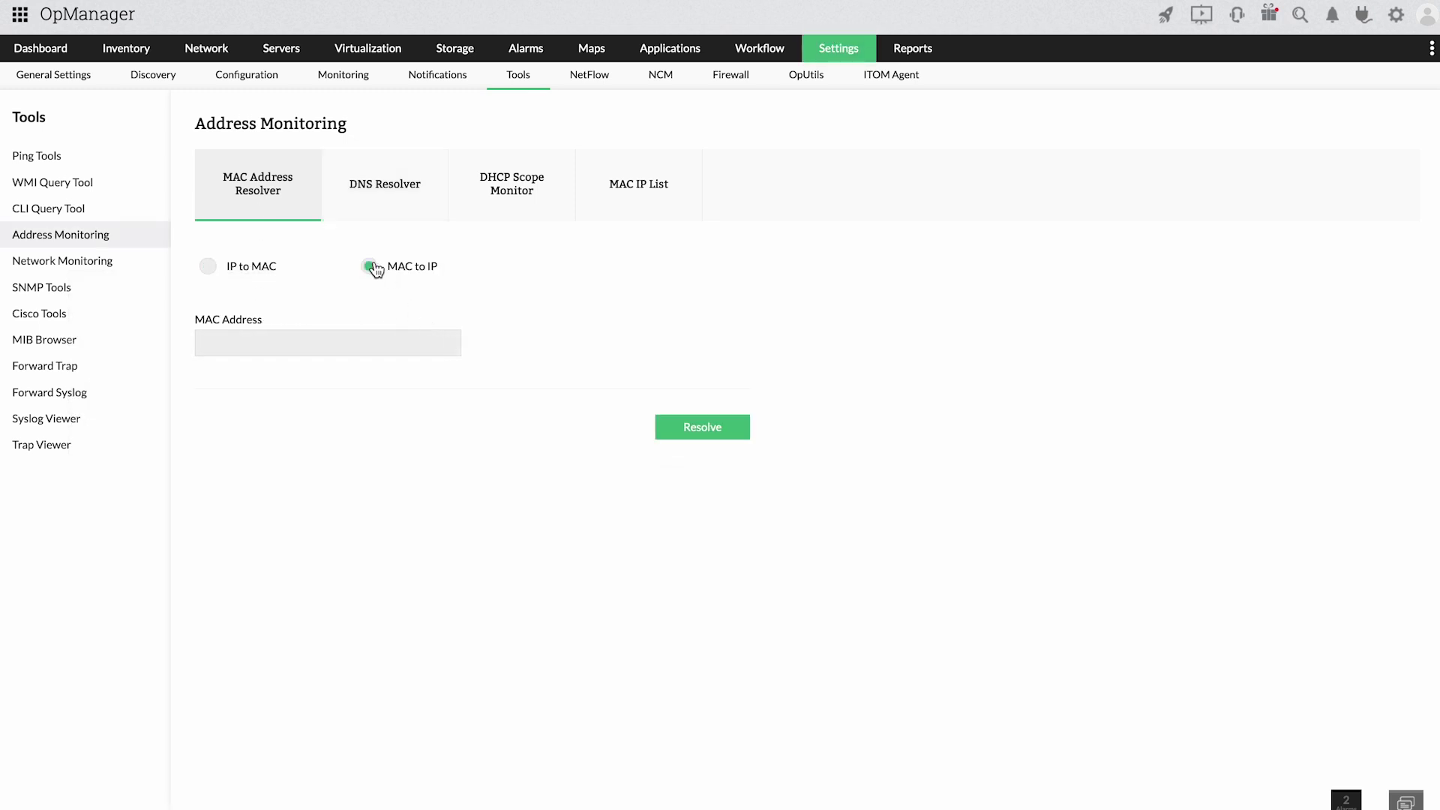
click(499, 213)
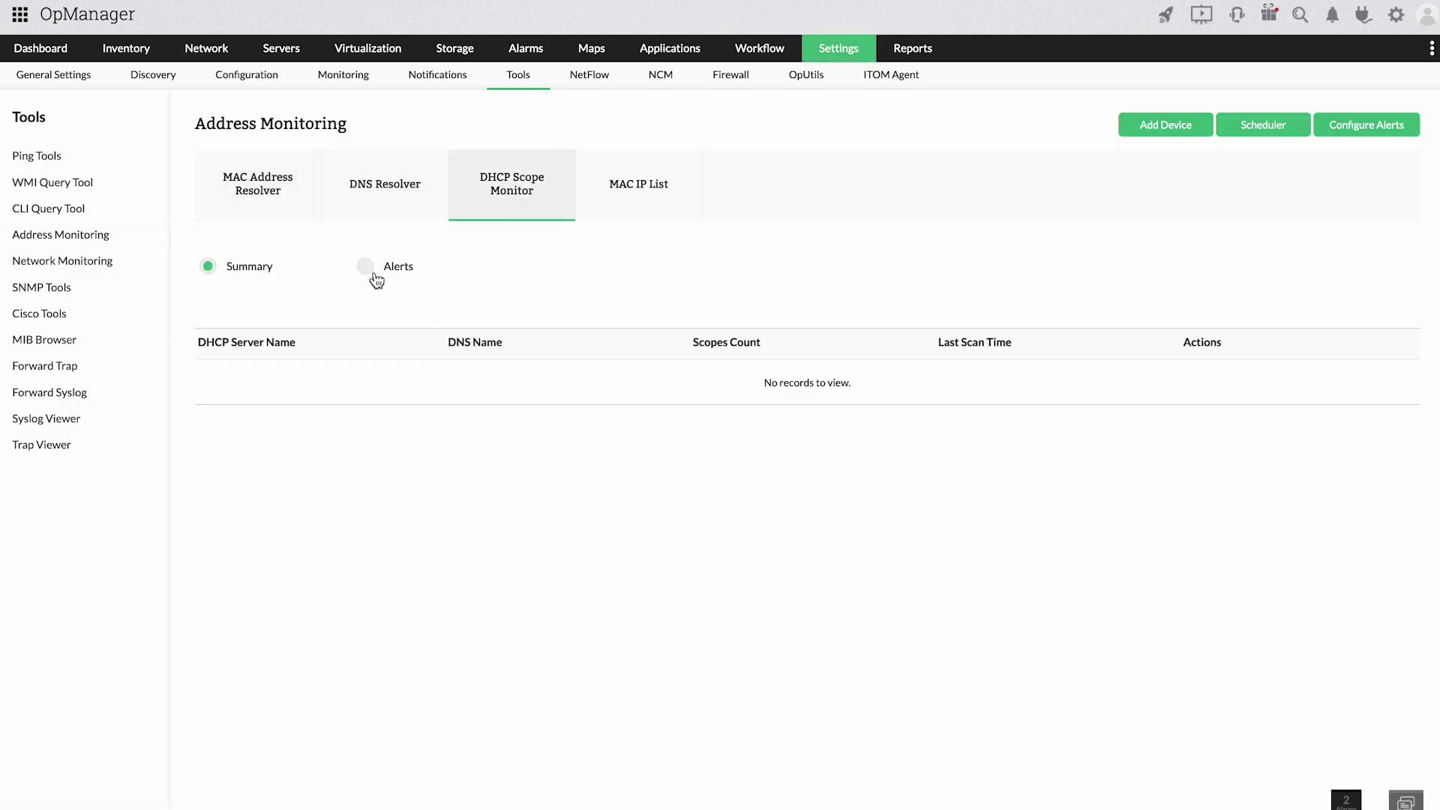
click(629, 205)
scroll(591, 423, down, 6)
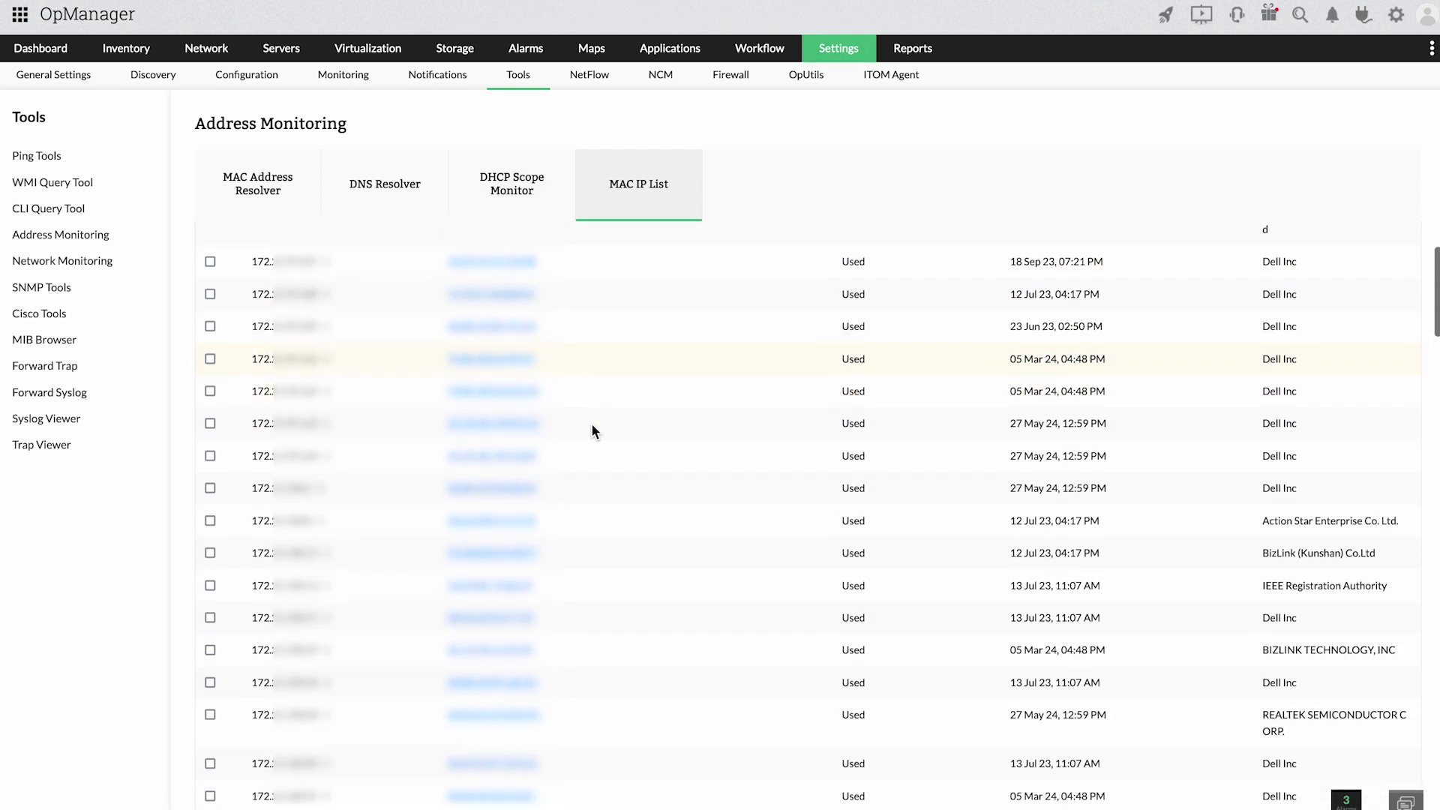
scroll(591, 423, down, 4)
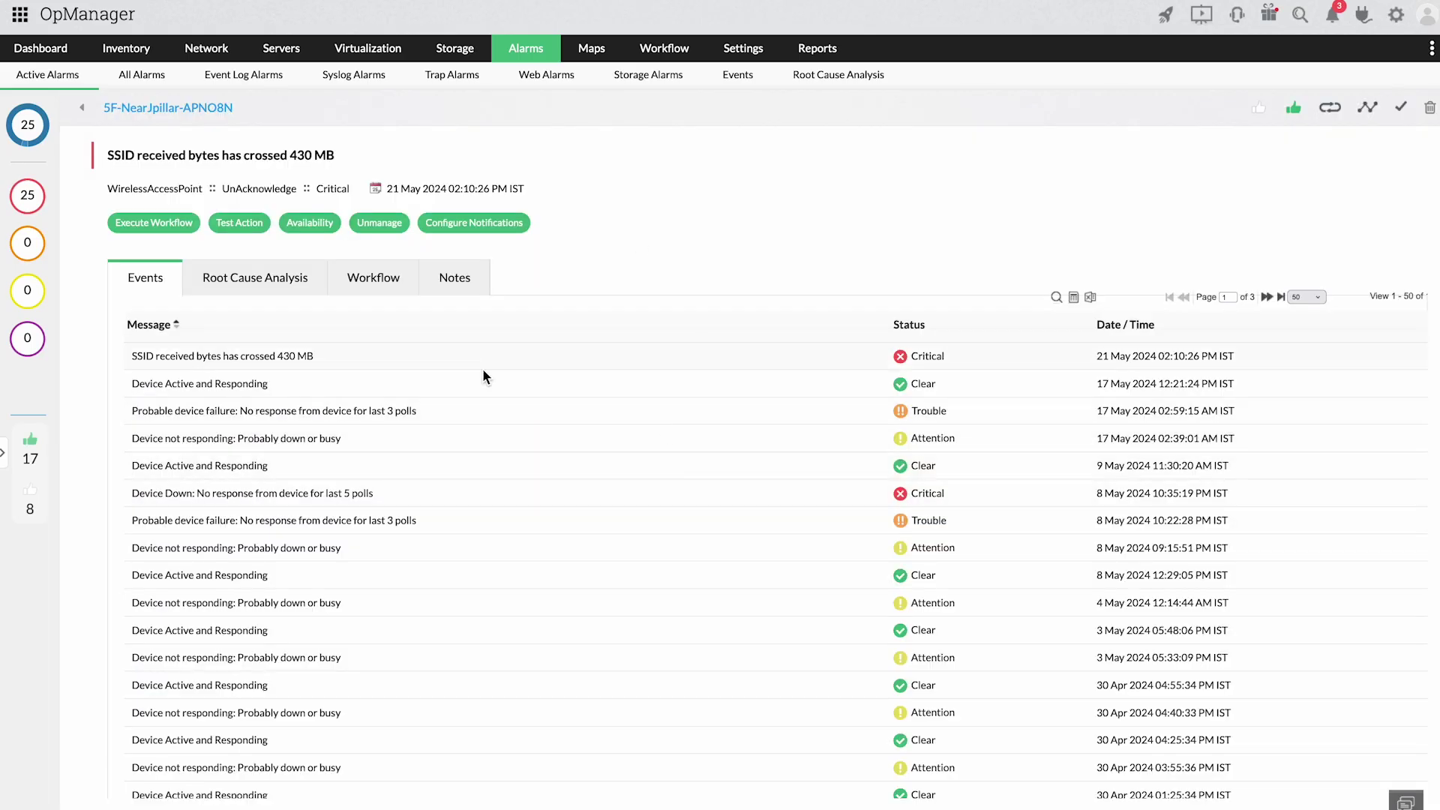
Open the access point's graphs and view SSID Received Bytes with four SSID series hidden.
click(171, 109)
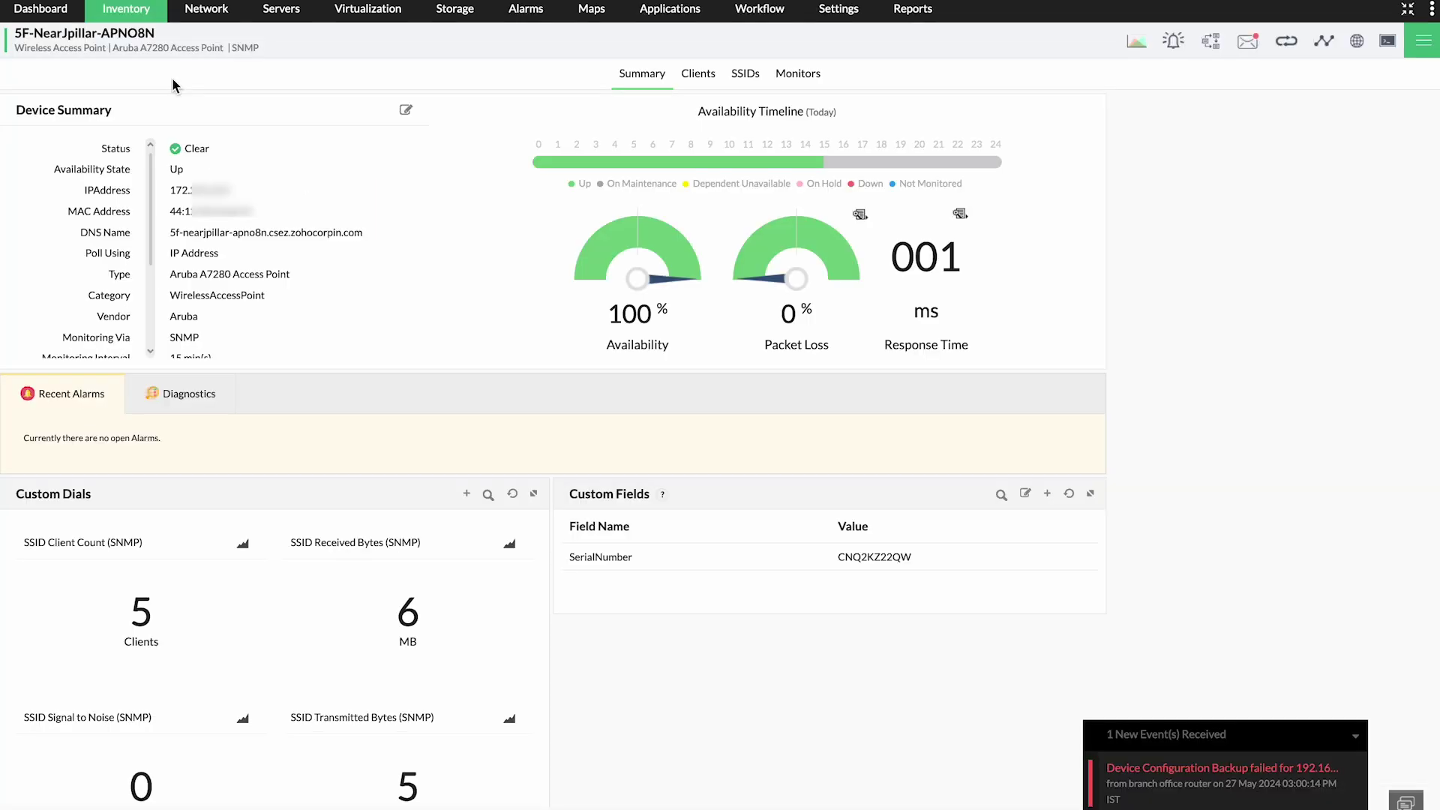
scroll(237, 531, down, 1)
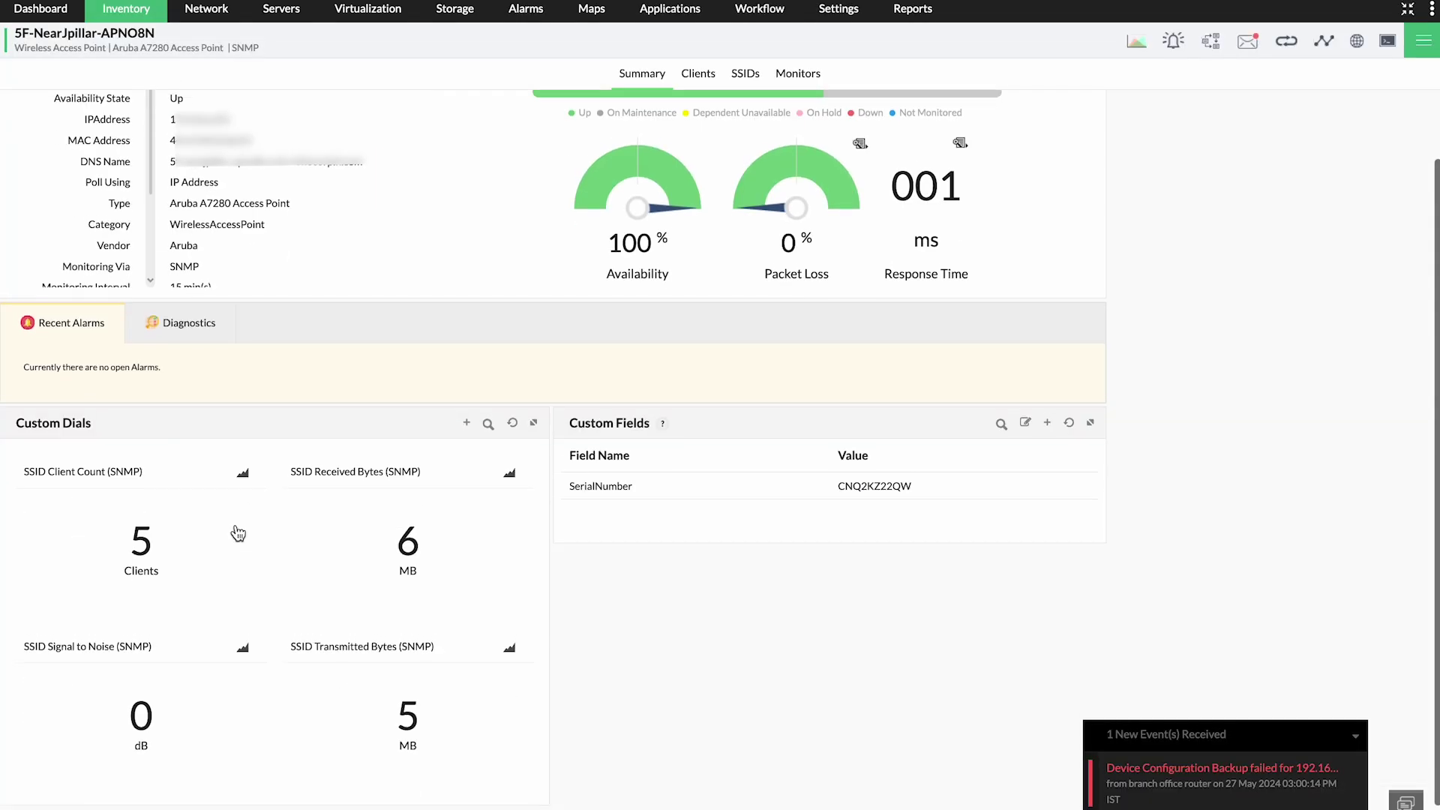
scroll(236, 531, up, 1)
click(1136, 41)
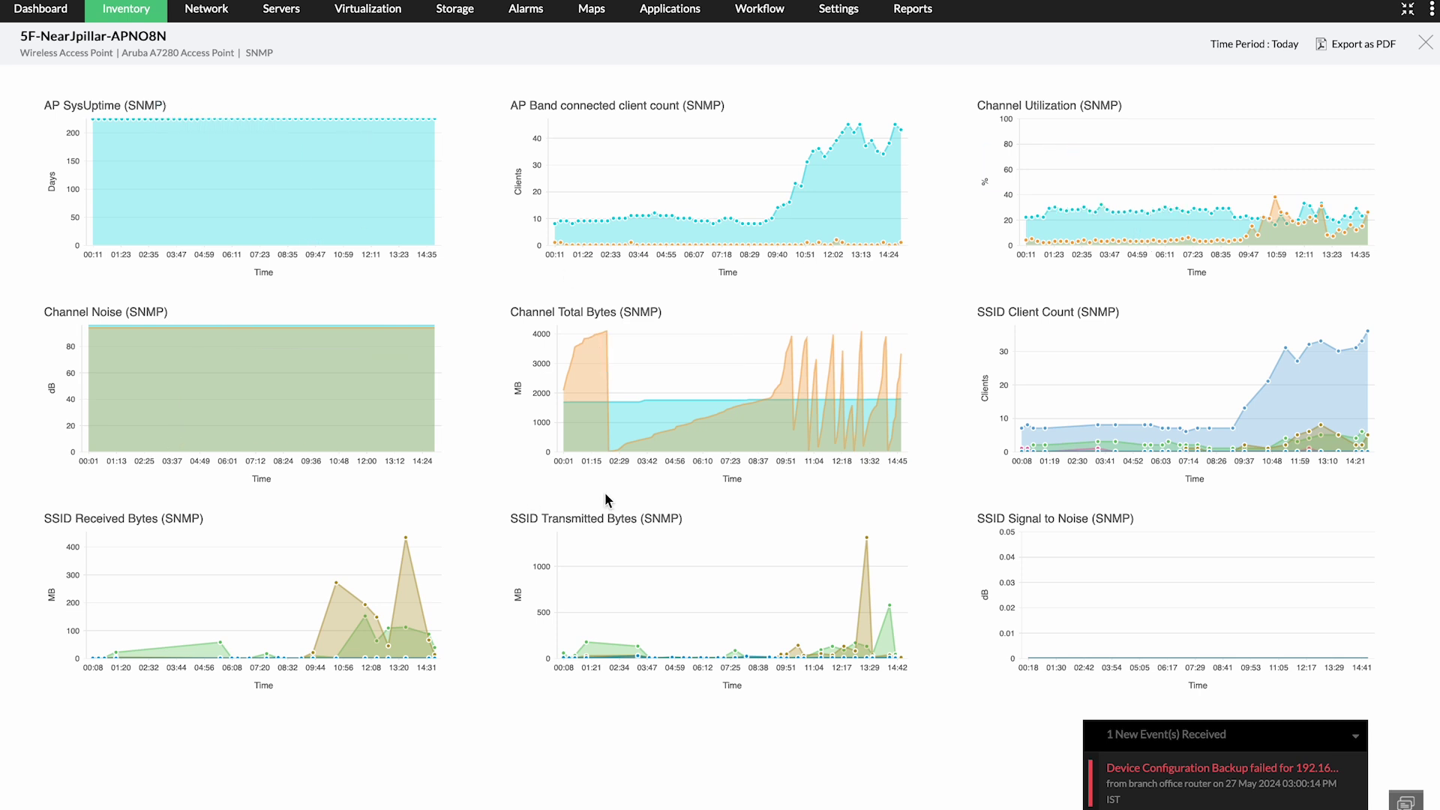
click(405, 619)
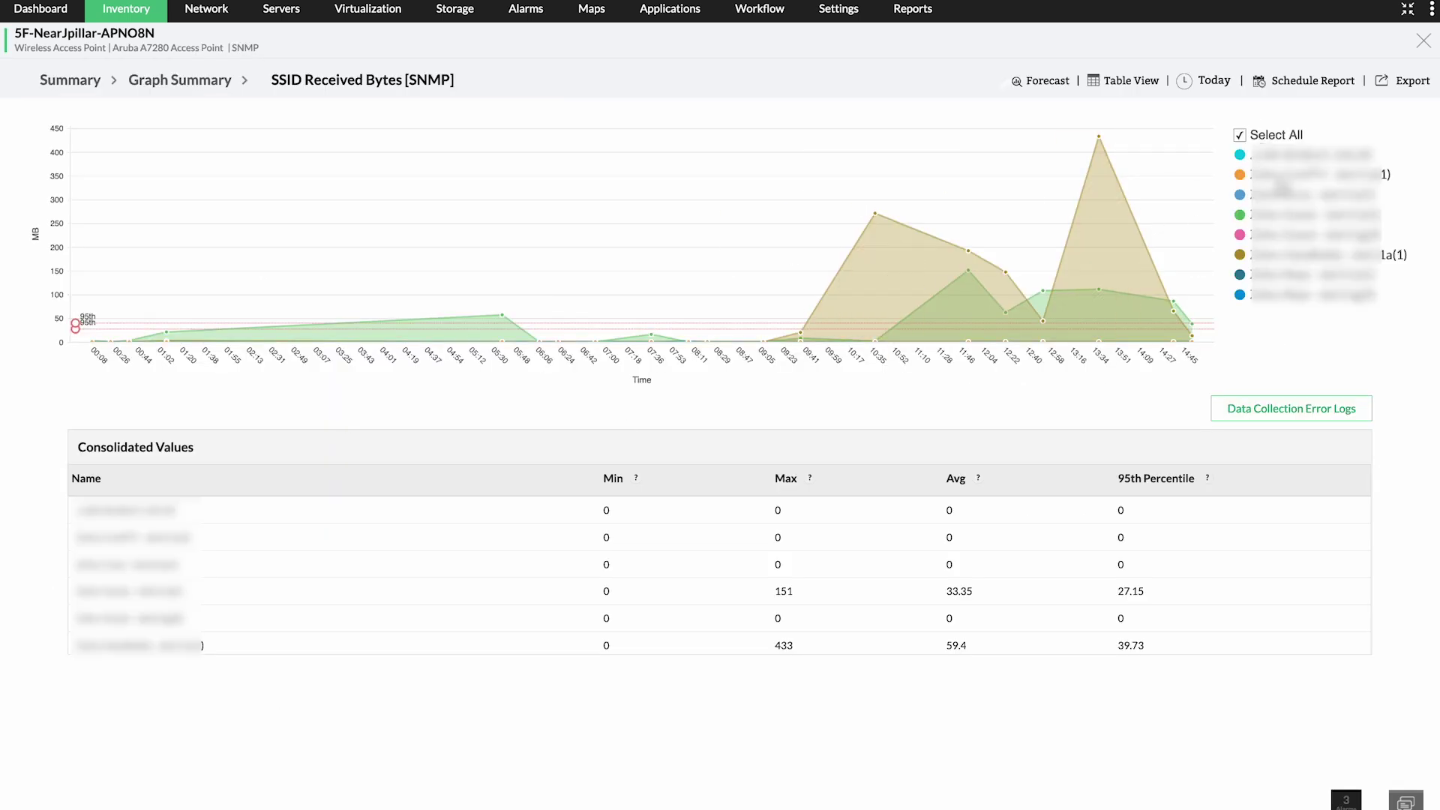
click(1282, 235)
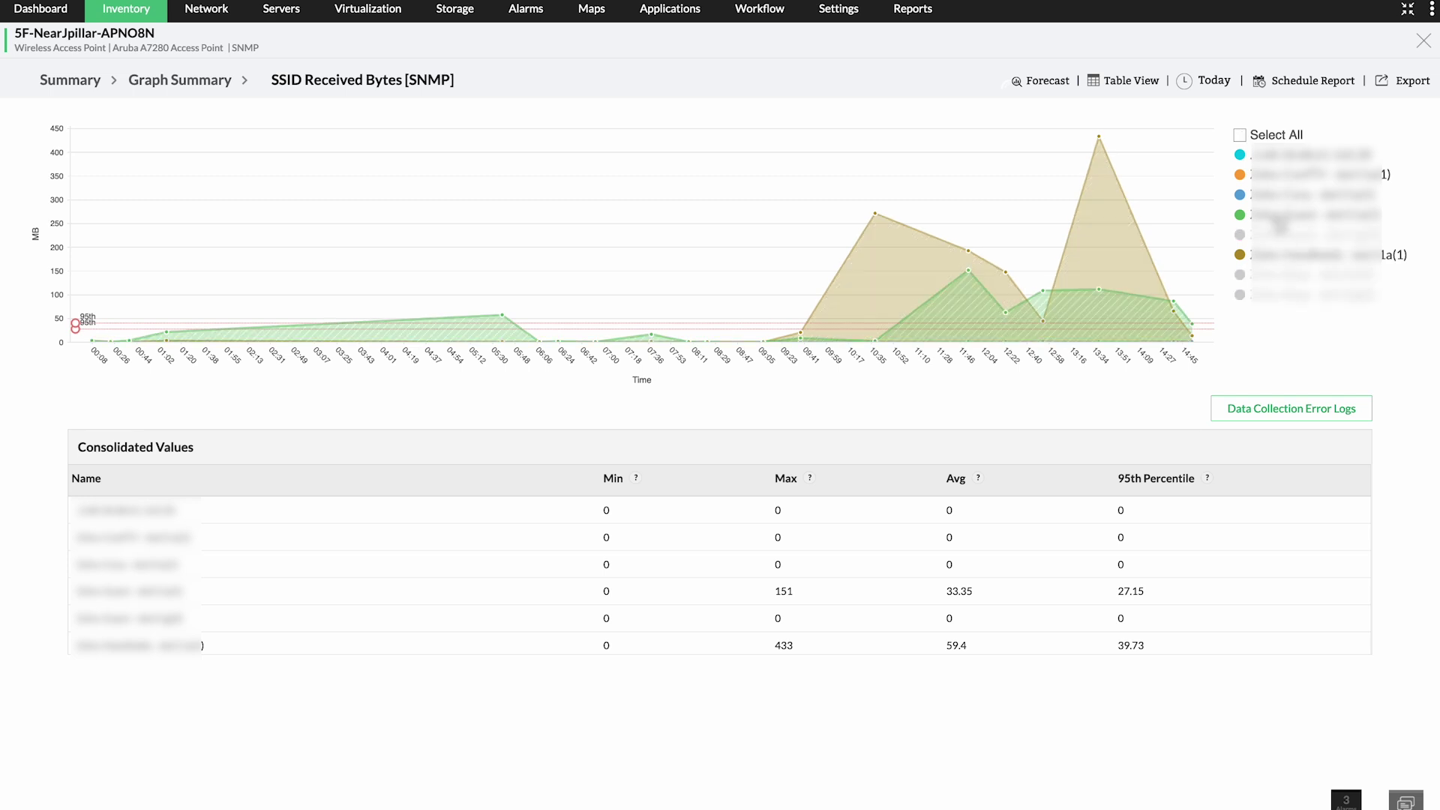
click(1283, 215)
click(1283, 195)
click(1279, 174)
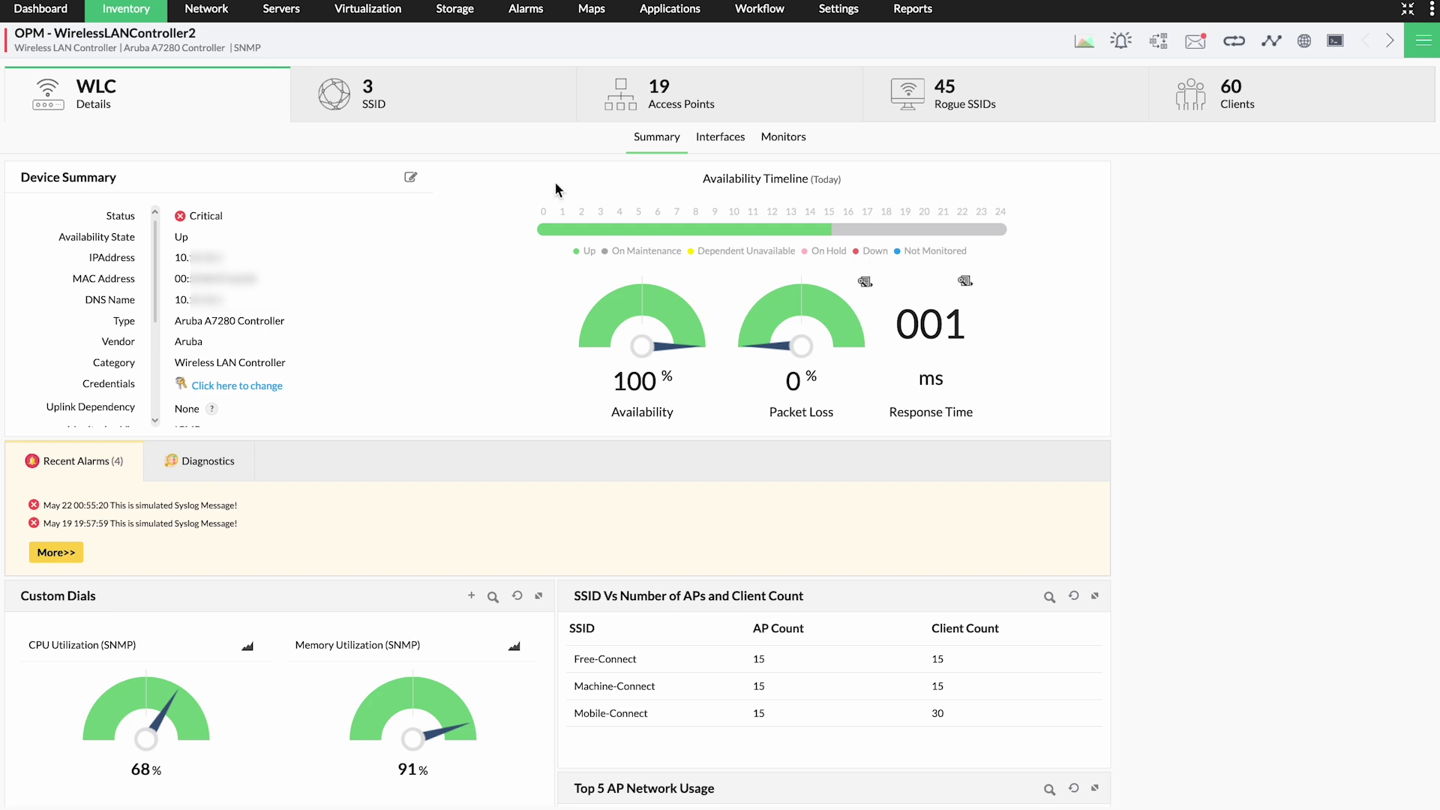
Review the wireless controller's SSIDs, Access Points, Clients and Rogue SSIDs lists.
click(376, 102)
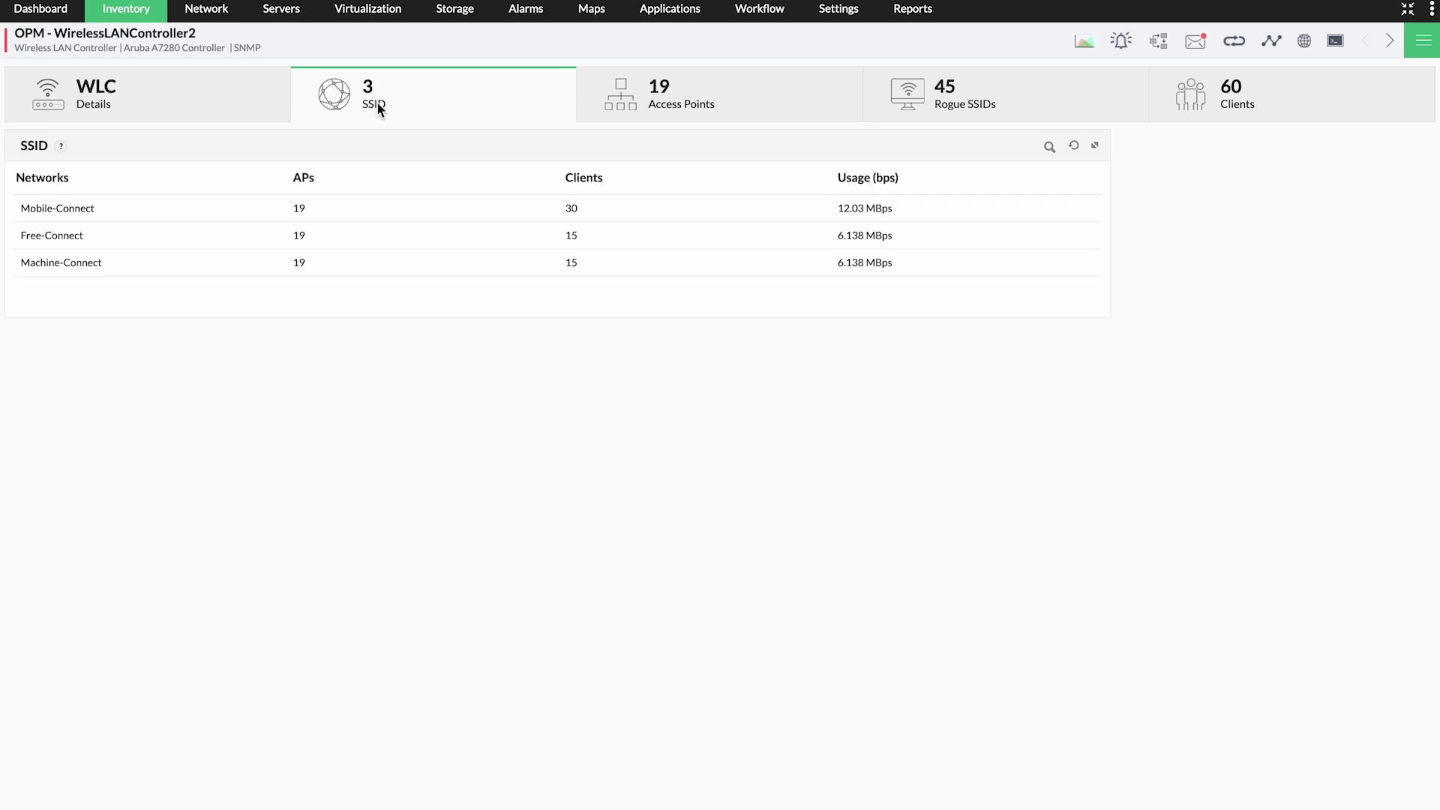
click(655, 106)
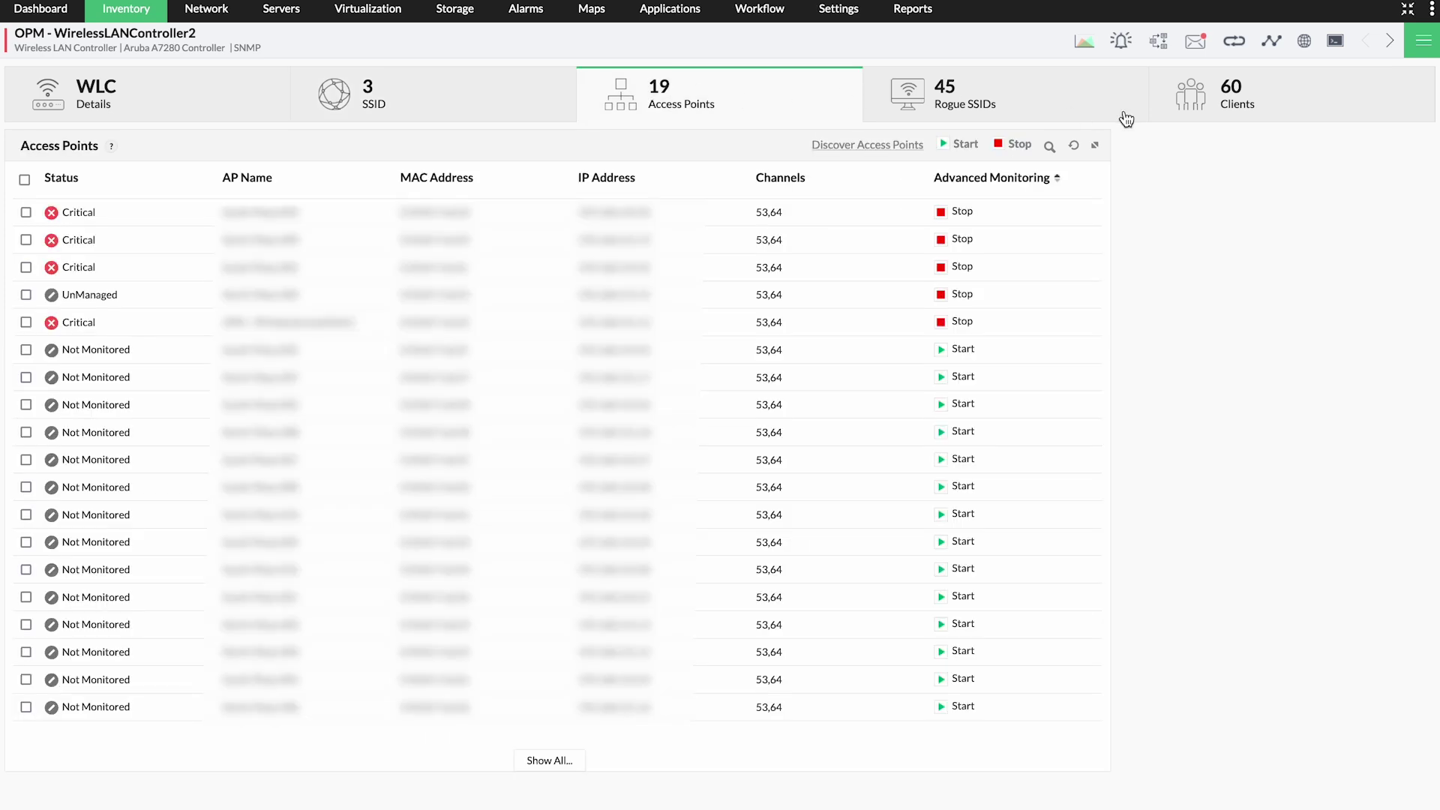
click(1204, 105)
click(951, 90)
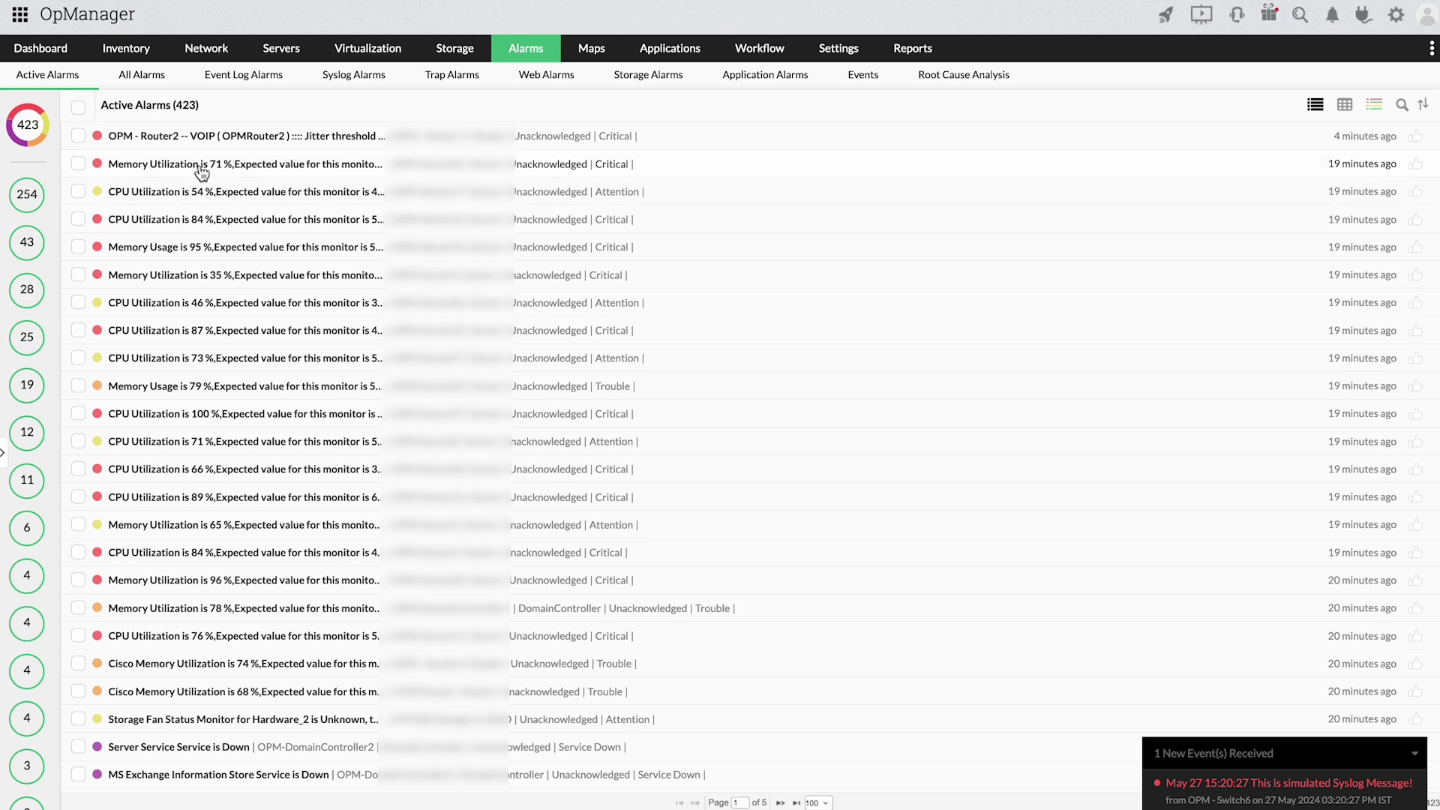
Open OPM - Router2's VoIP monitor from the jitter alarm and review its charts down to Alarms.
click(226, 144)
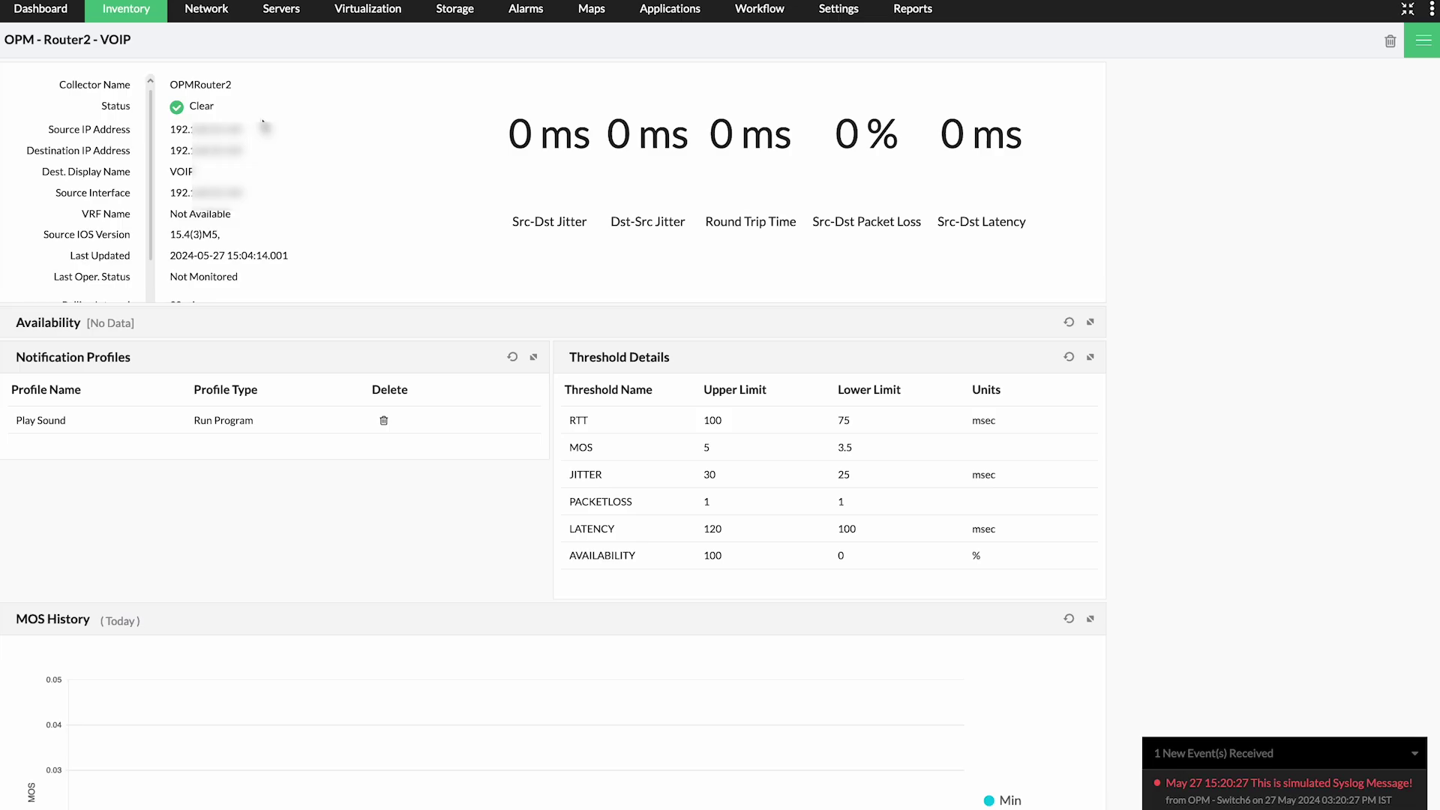
scroll(246, 279, down, 5)
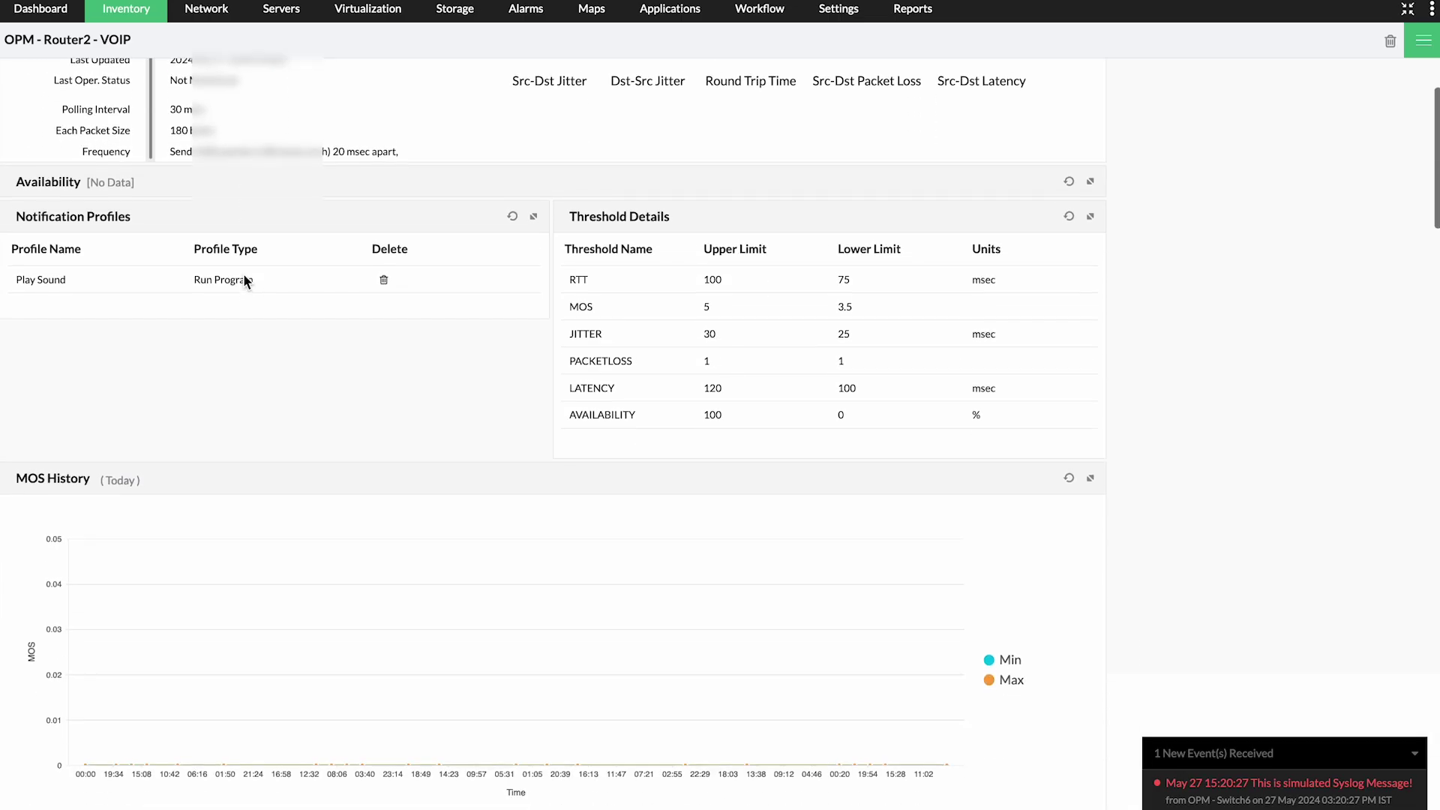
scroll(245, 281, down, 12)
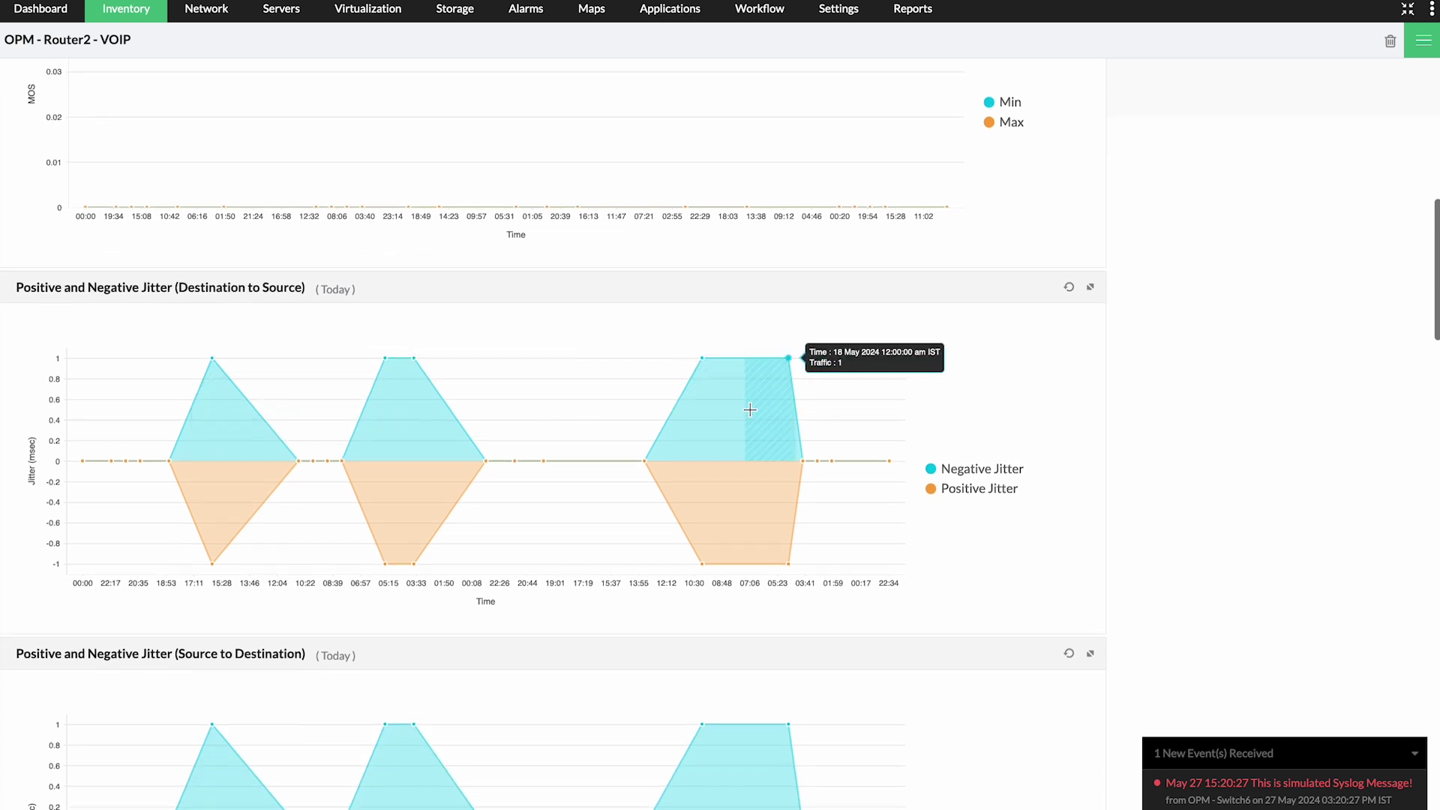
scroll(750, 409, down, 7)
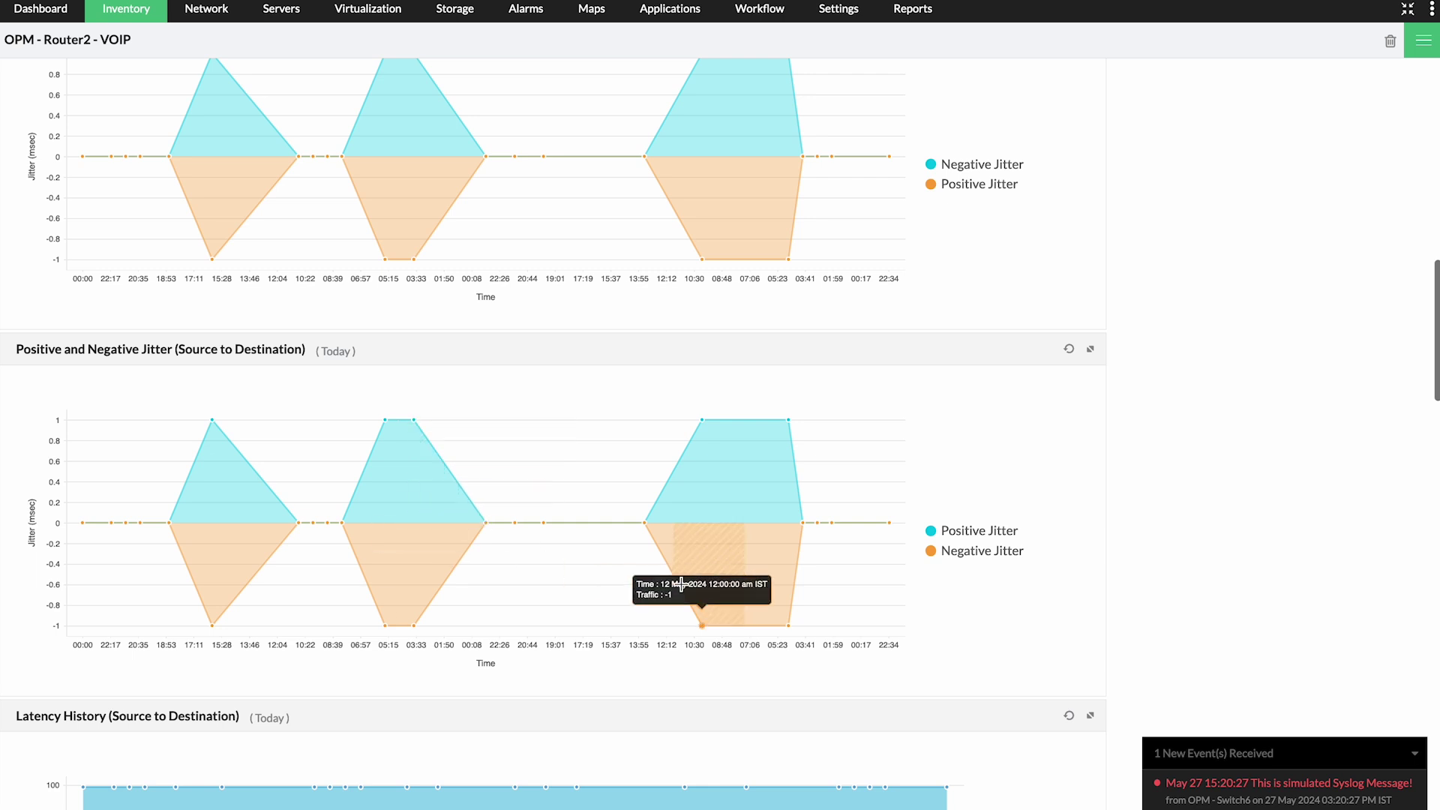
scroll(681, 584, down, 2)
scroll(681, 584, down, 20)
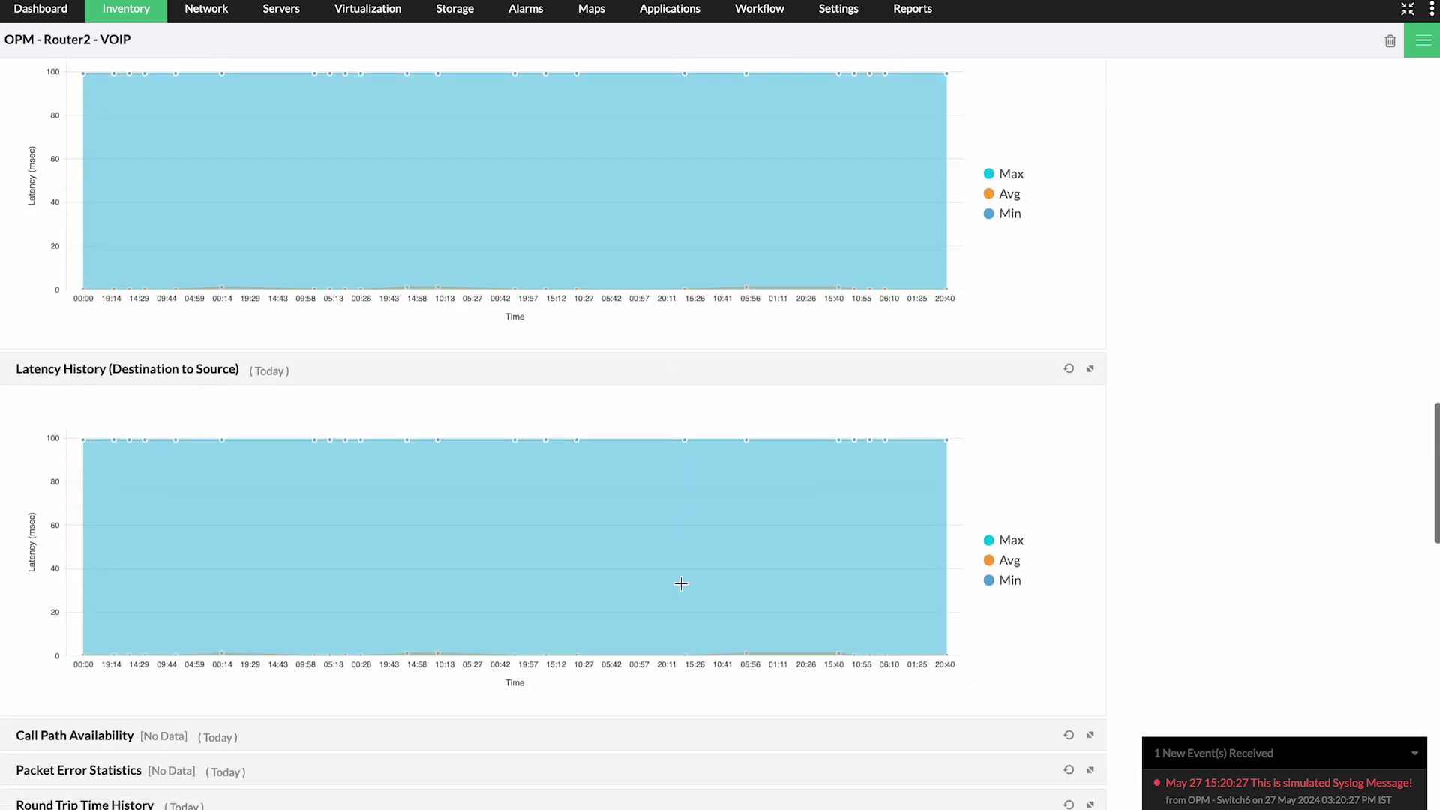
scroll(682, 589, down, 14)
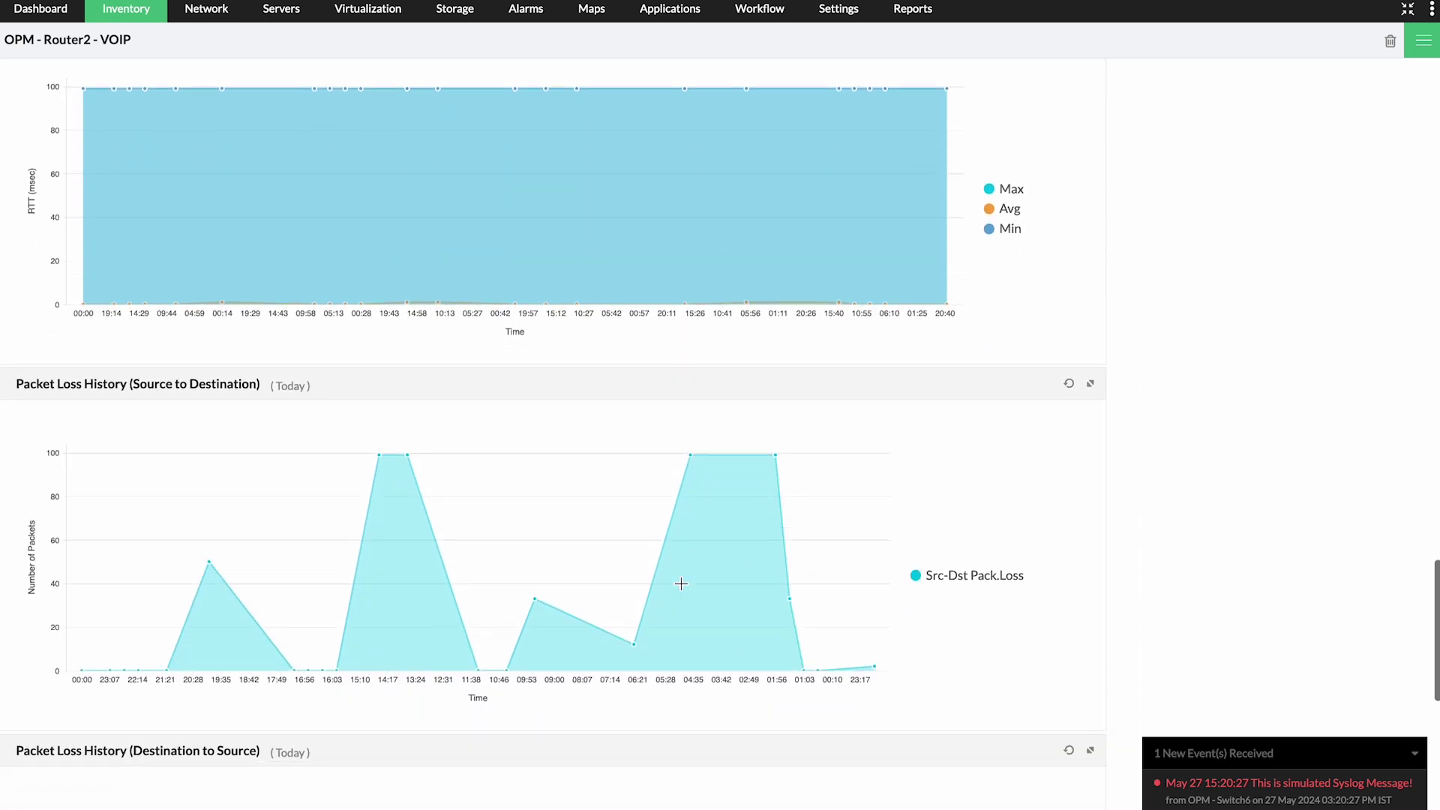
scroll(681, 583, down, 13)
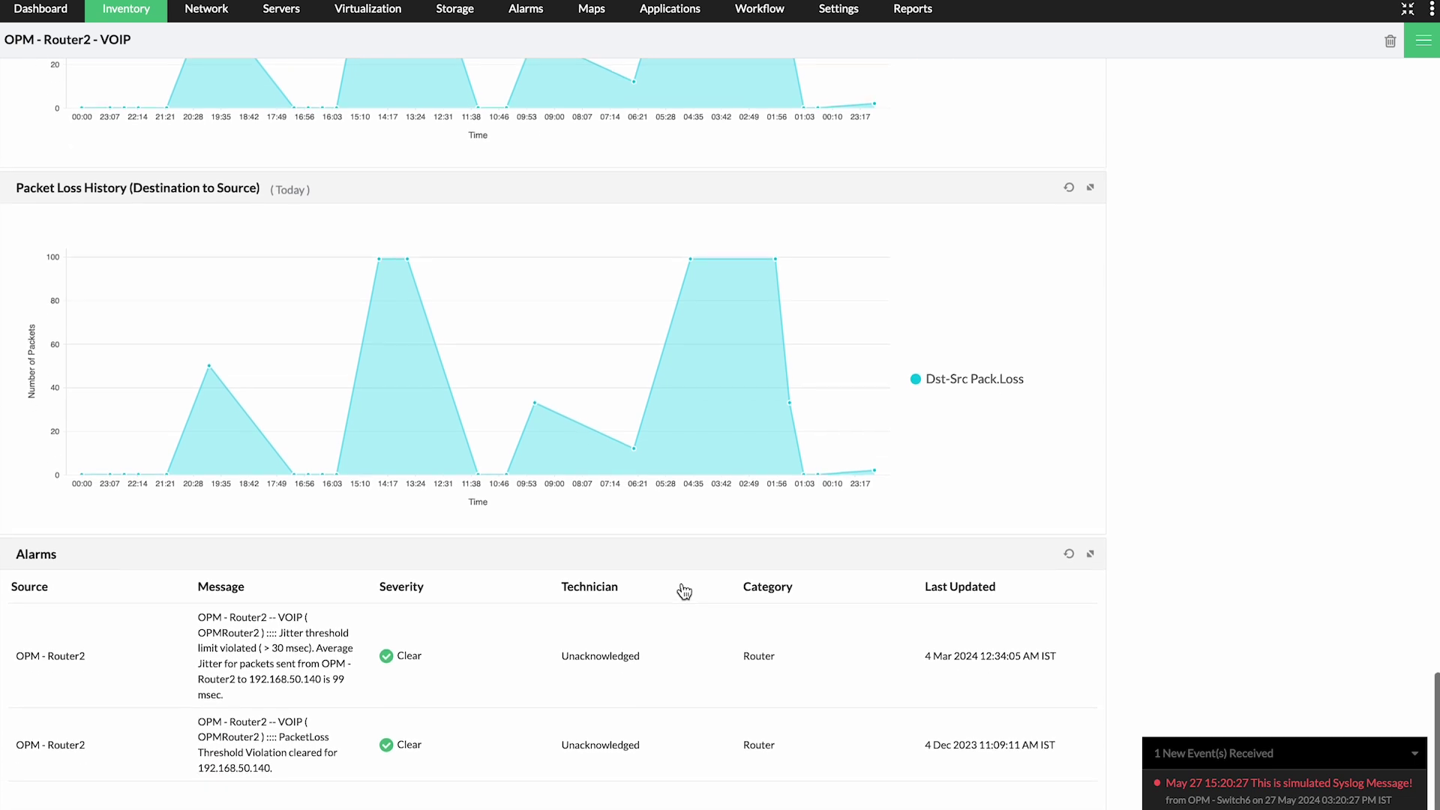